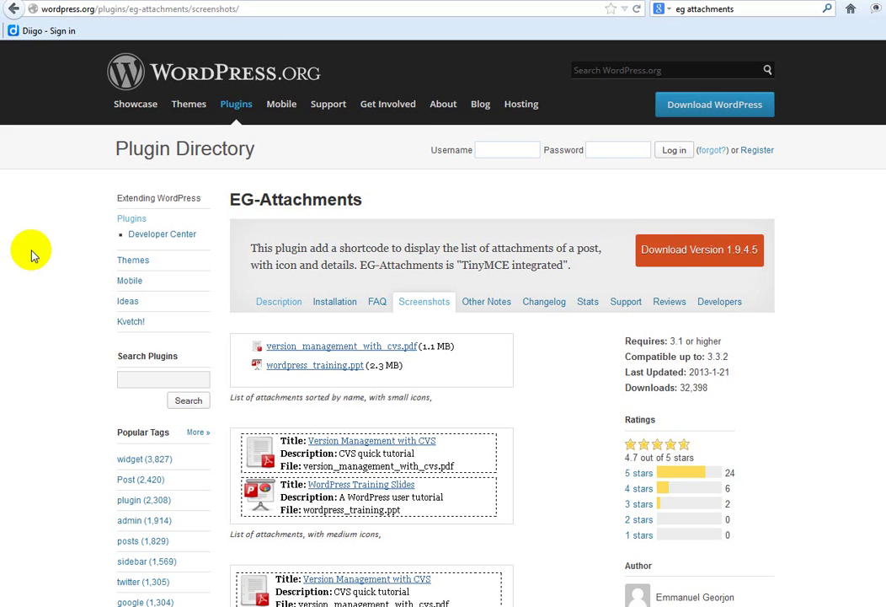
- Review the description and installation instructions of the EG-Attachments plugin
scroll(31, 252, "down", 2)
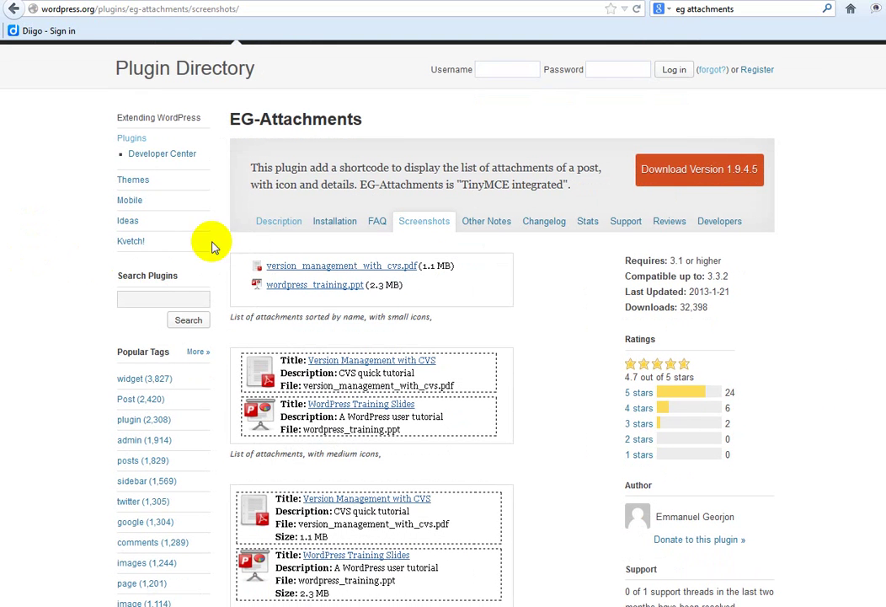
left_click(275, 224)
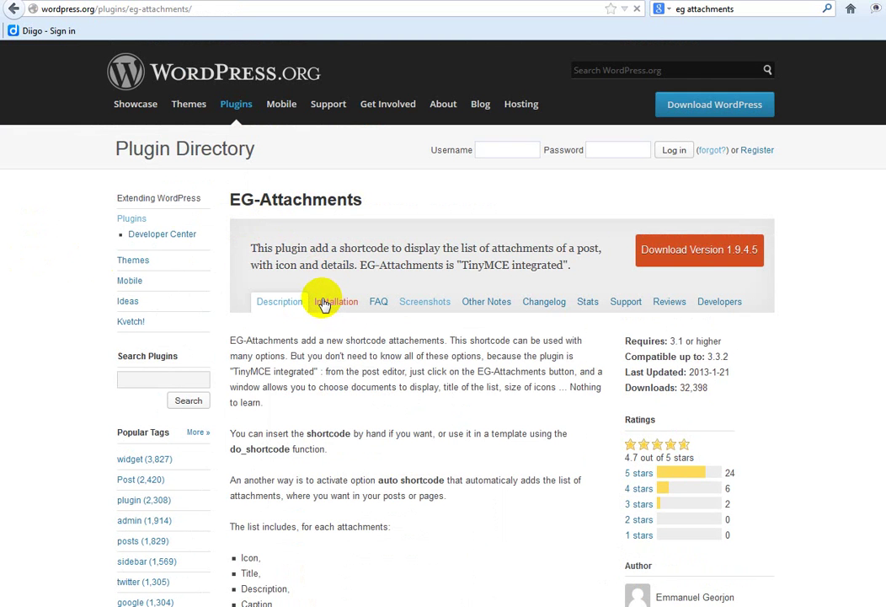
left_click(321, 305)
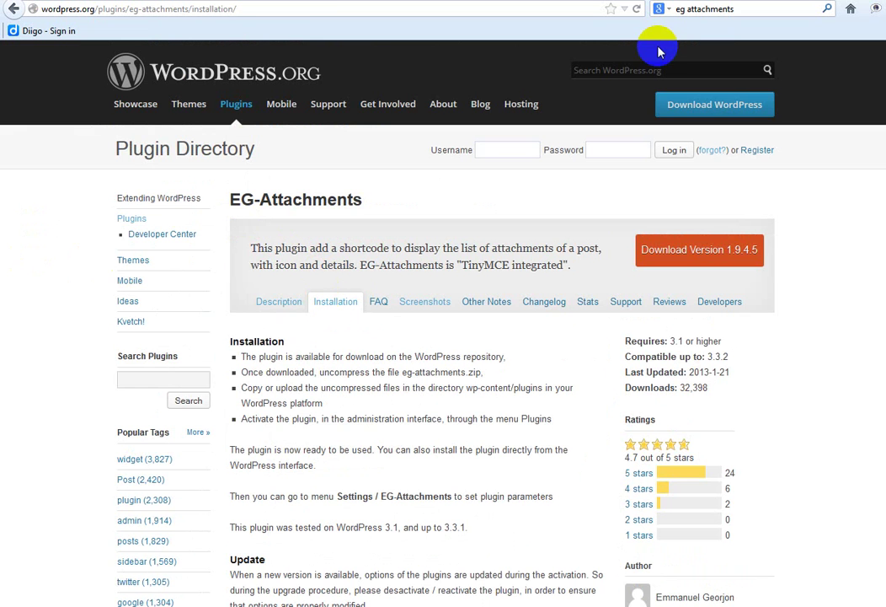
- Switch to the WordPress admin site and create a new page titled "Prova allegati"
left_click(647, 3)
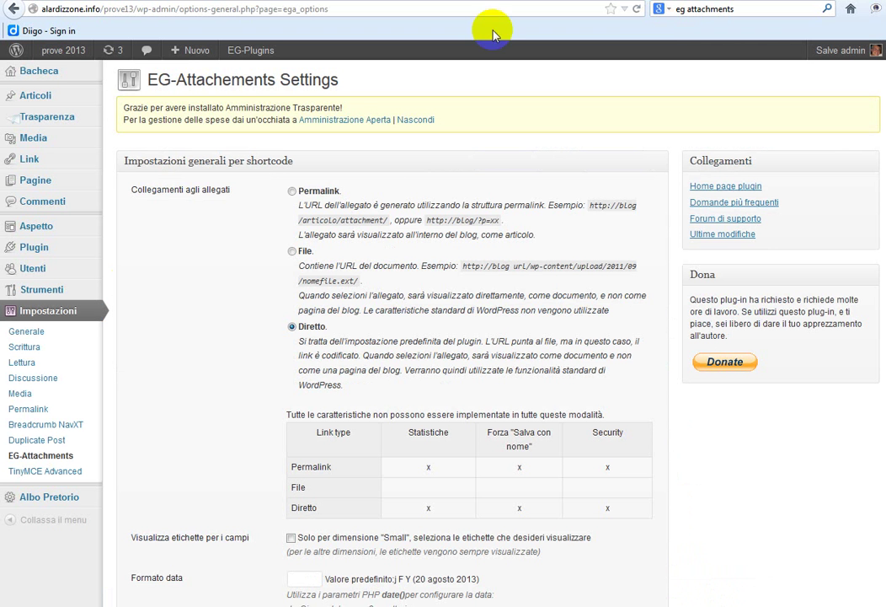
mouse_move(188, 59)
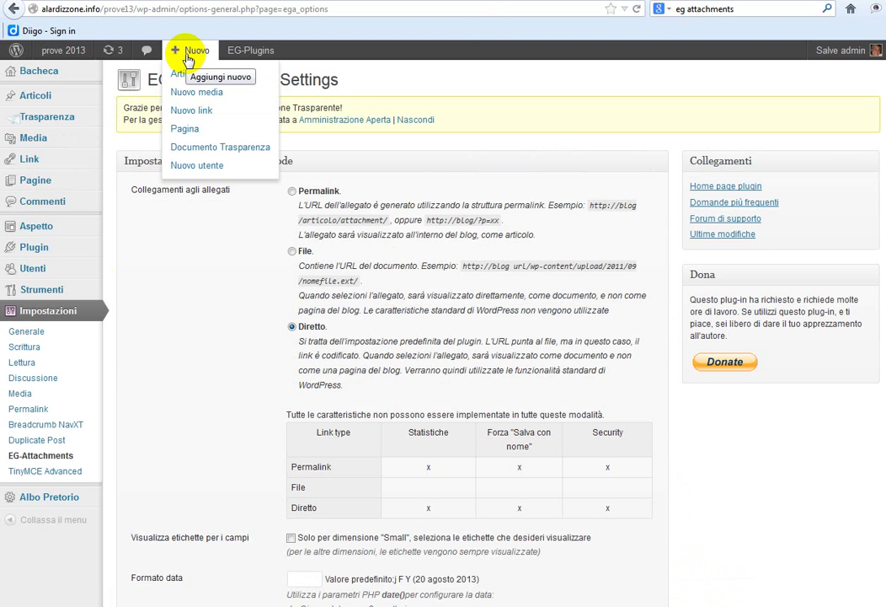
left_click(176, 128)
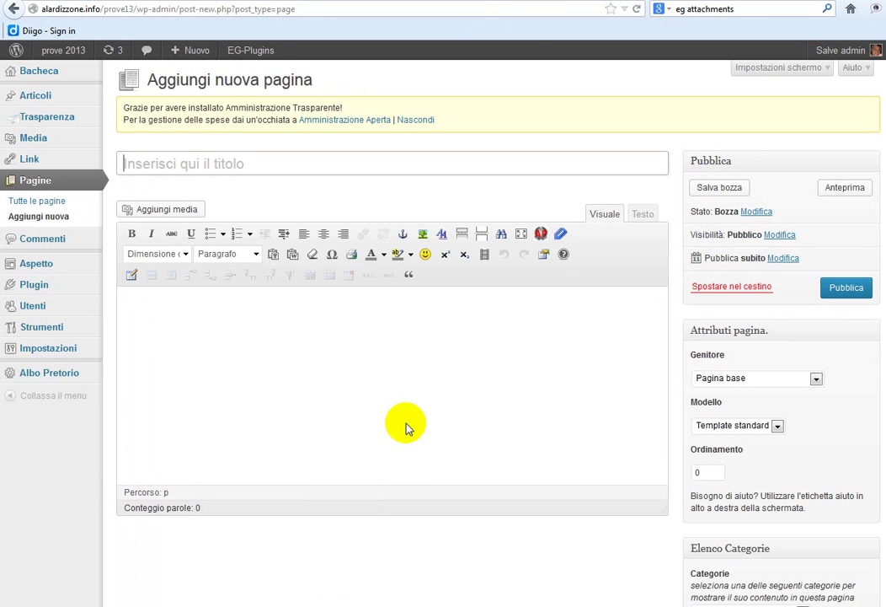
left_click(169, 164)
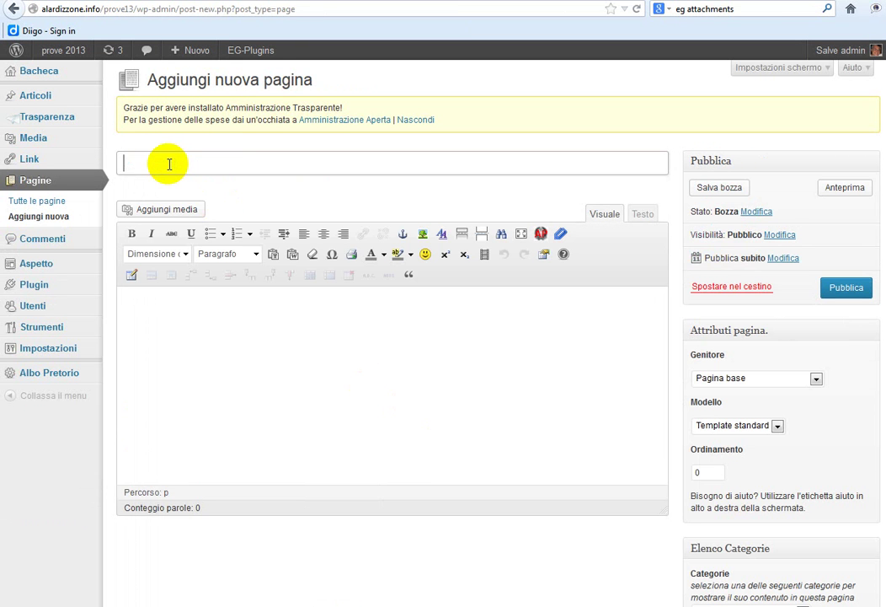
type("Probva alleg")
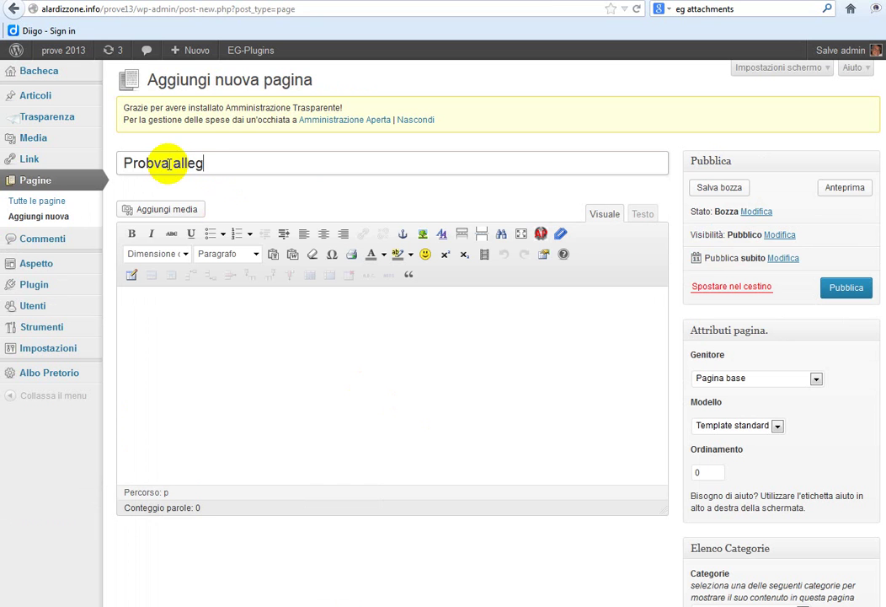
type("ati")
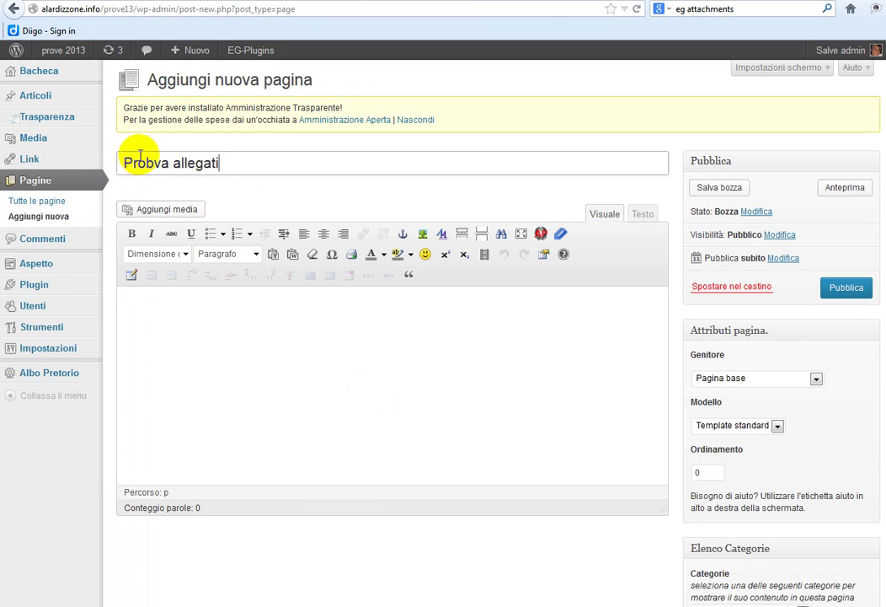
left_click(148, 163)
key("Delete")
- Enter "un testo" as the page's body text, followed by a new paragraph
left_click(139, 298)
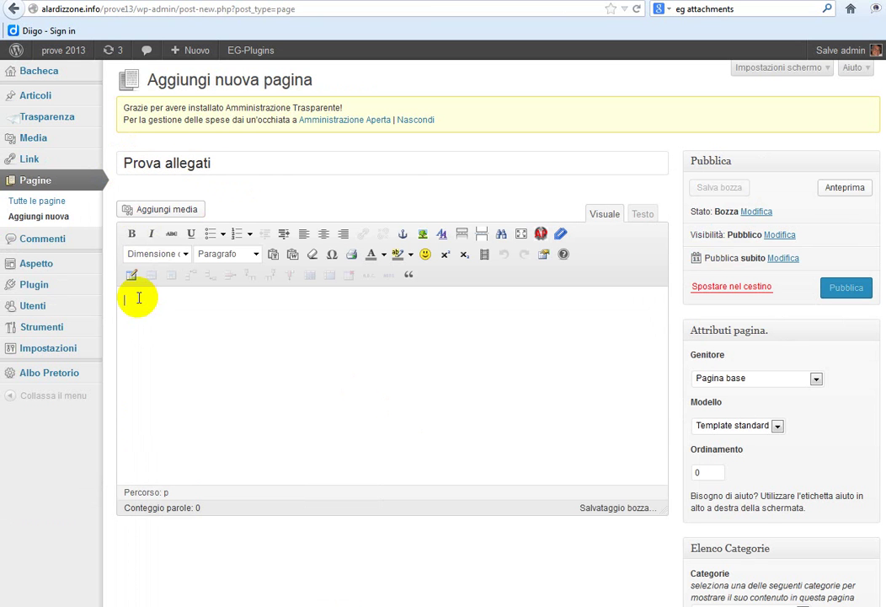
type("un testo")
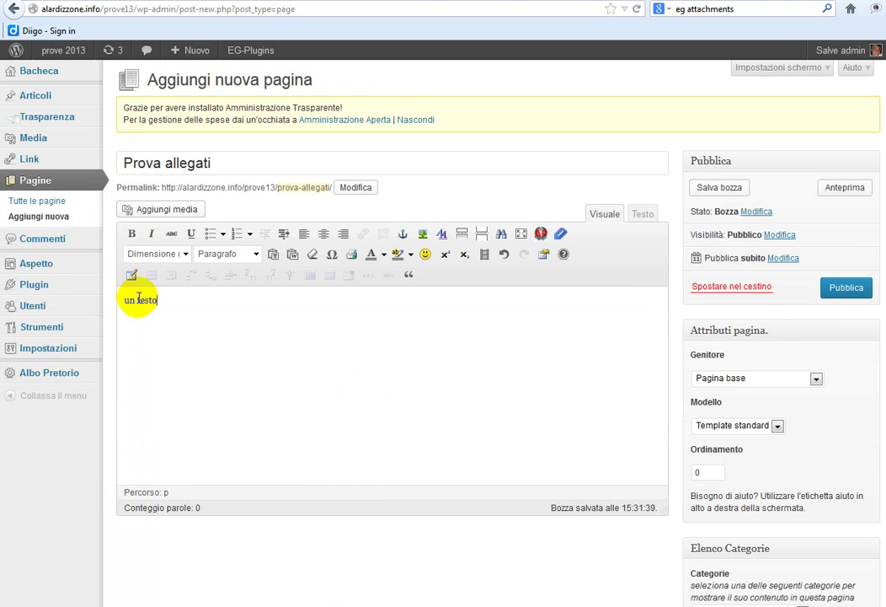
key("Return")
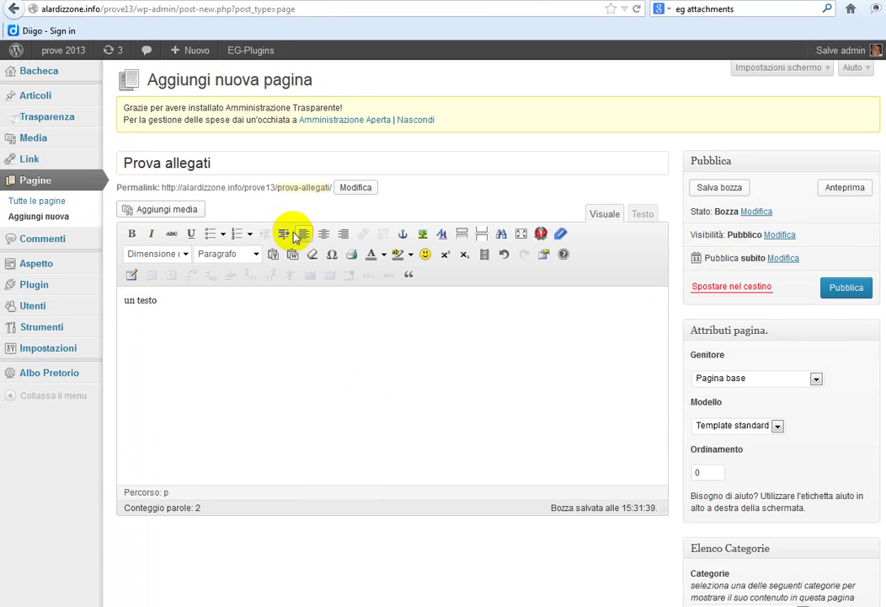
- Upload the modificahome PDF from the corsowpfb folder as a media file for the page
left_click(172, 212)
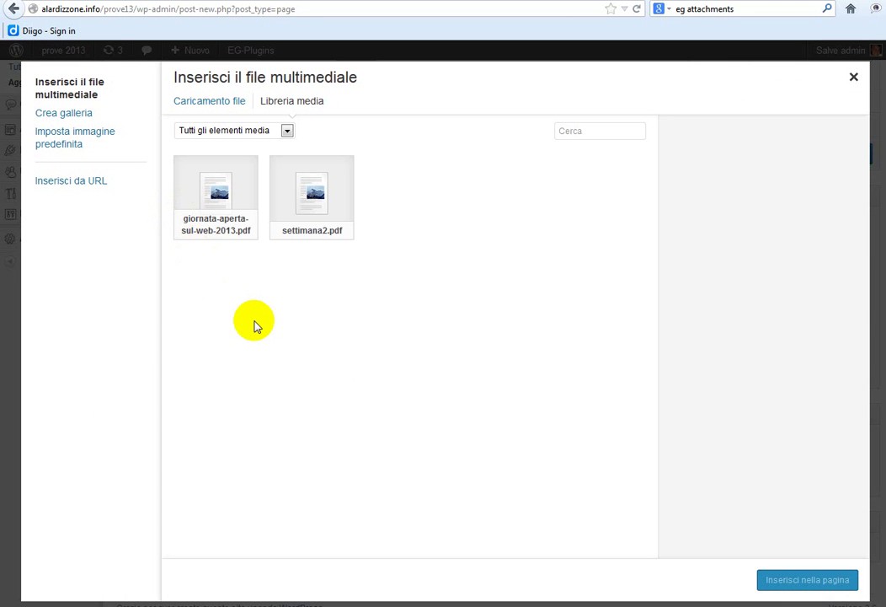
left_click(202, 103)
left_click(518, 345)
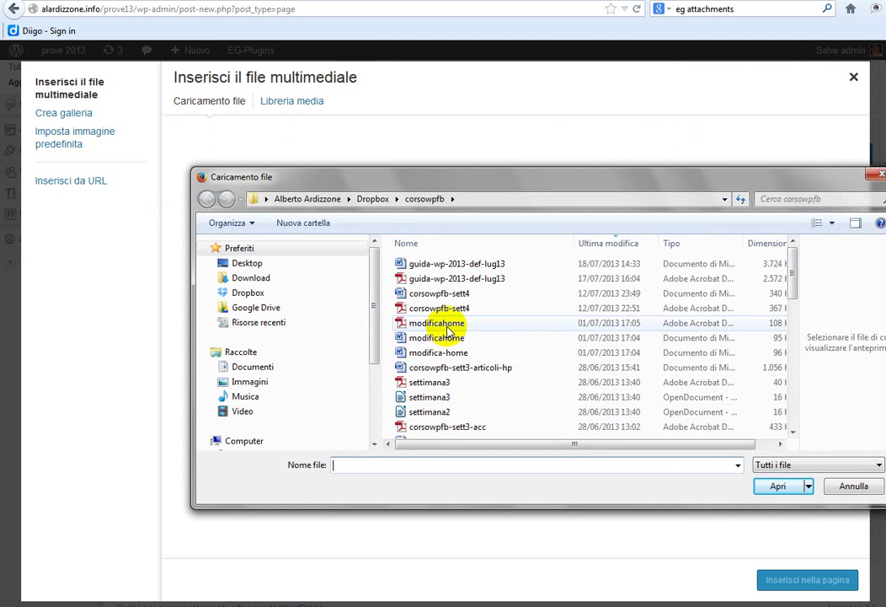
left_click(428, 325)
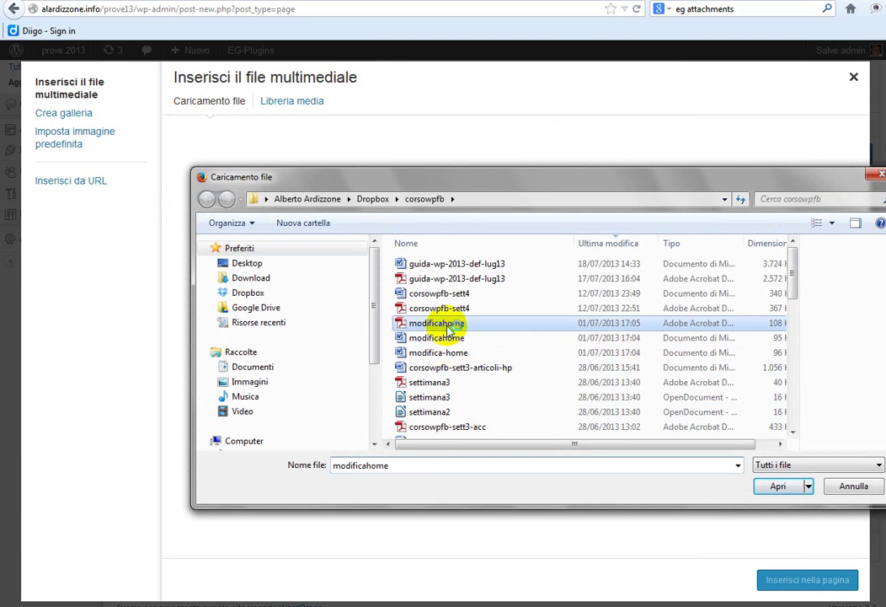
left_click(758, 486)
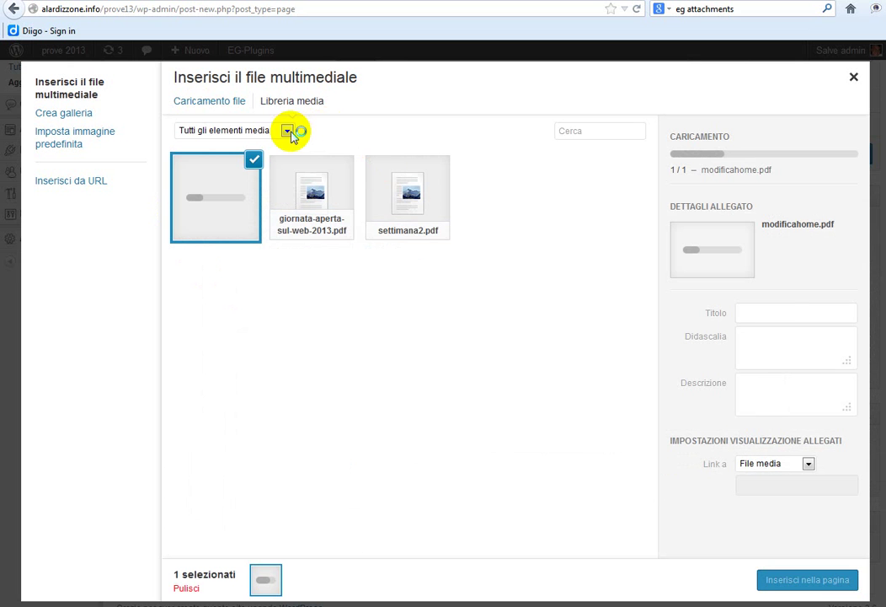
- Upload the programma OpenDocument file from the corsowpfb folder and filter the media library by "Caricato in questa pagina"
left_click(218, 102)
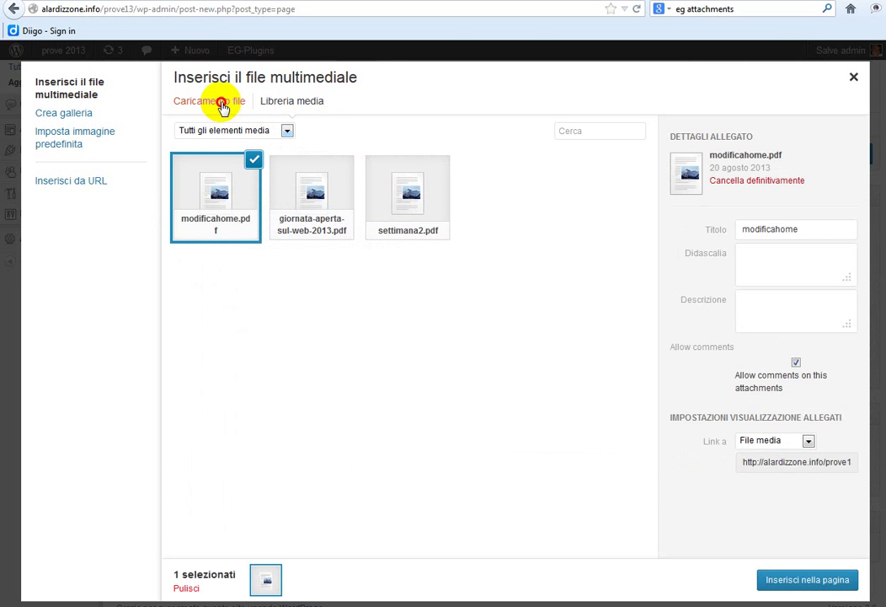
left_click(475, 338)
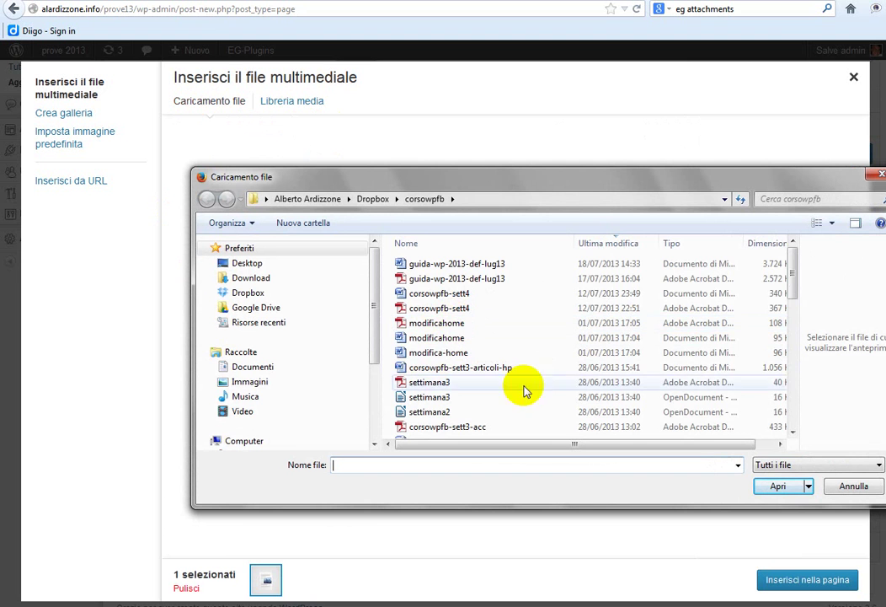
left_click_drag(788, 286, 767, 415)
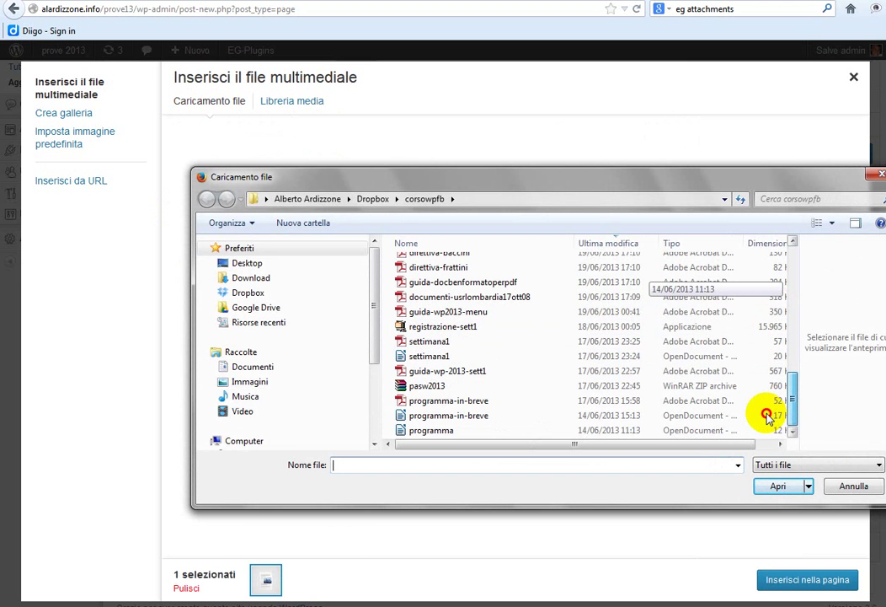
left_click(444, 436)
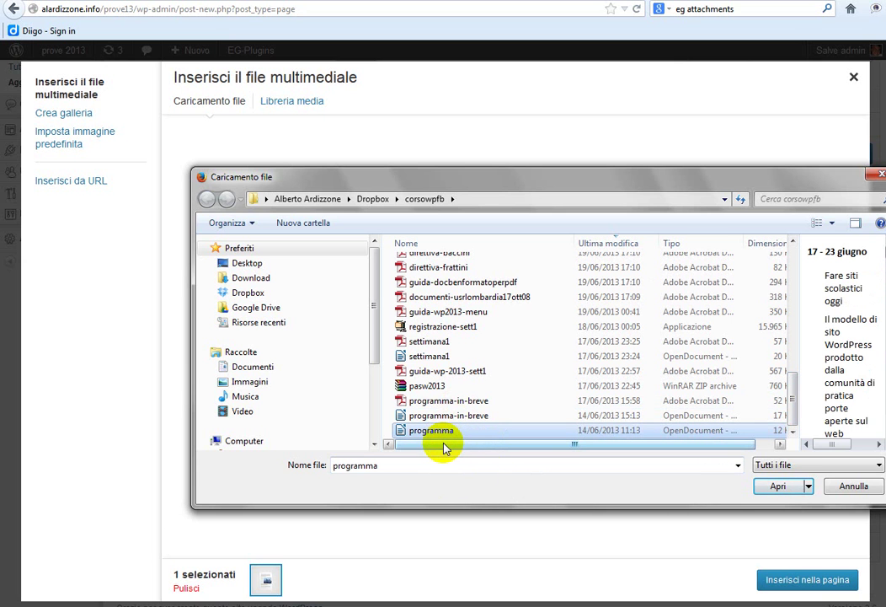
left_click(779, 487)
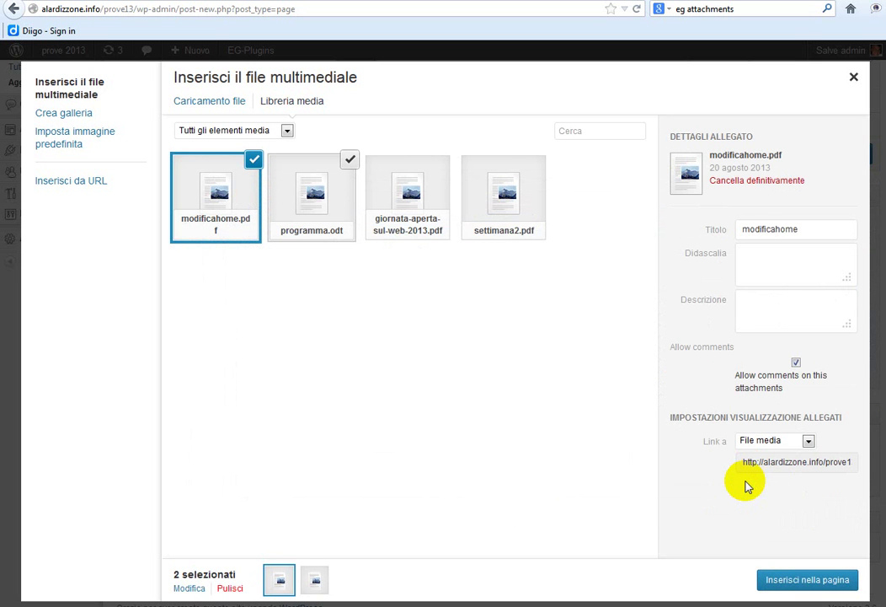
left_click(288, 131)
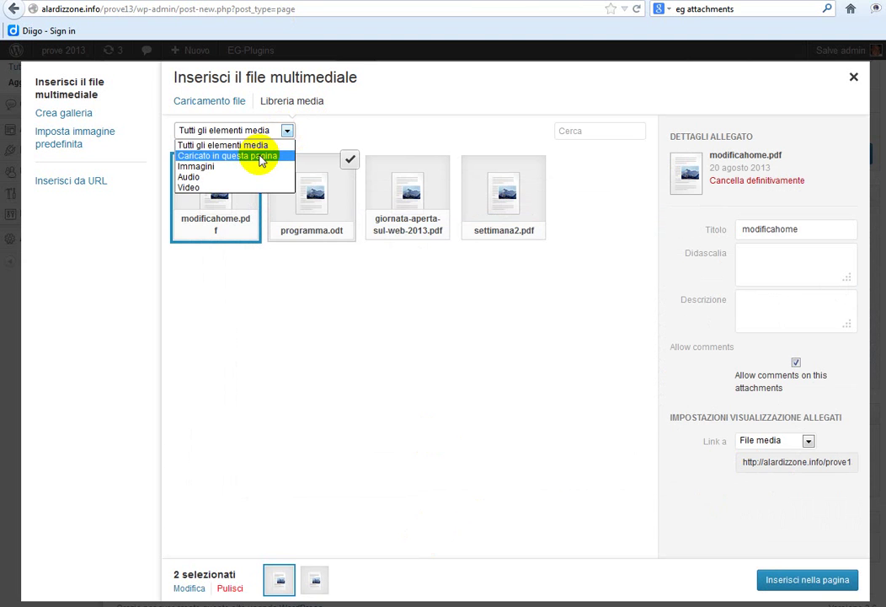
left_click(254, 156)
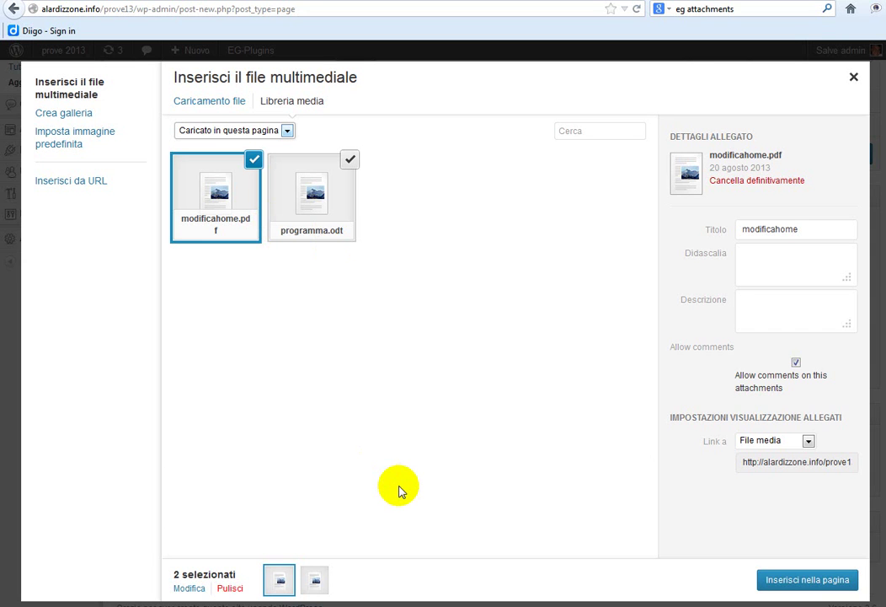
- Replace the title of modificahome.pdf with "Infdicazioni per gestire l'home page"
left_click_drag(811, 232, 591, 198)
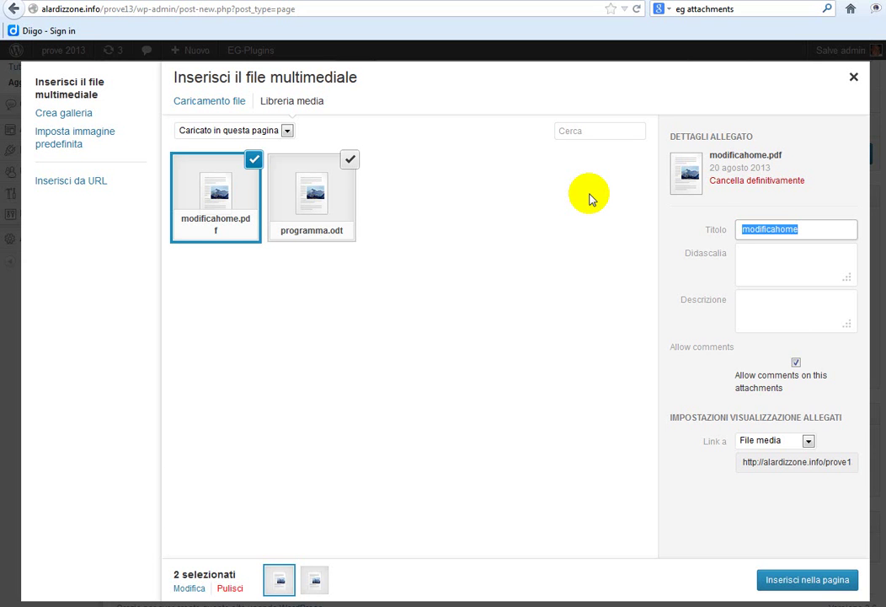
key("BackSpace")
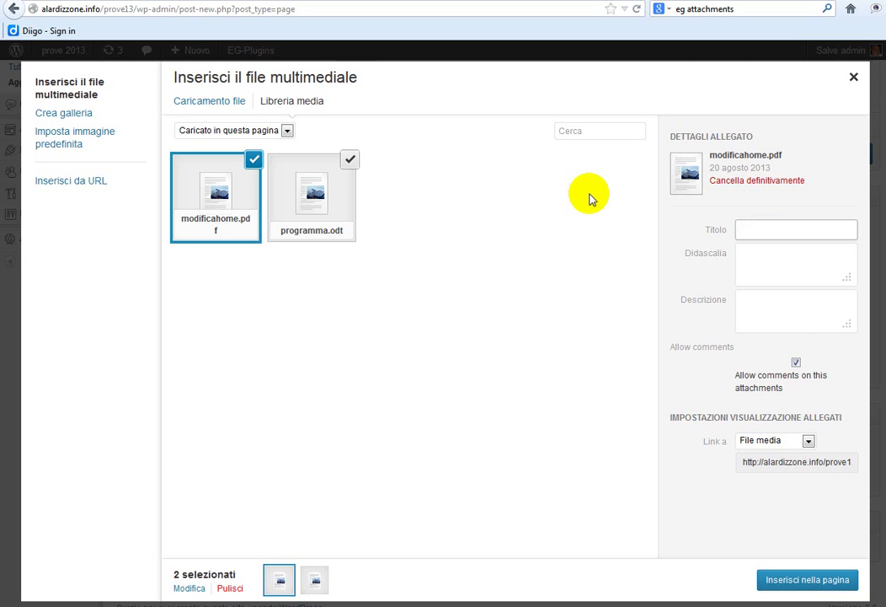
type("Infdicazioni per gesdtire l'ho")
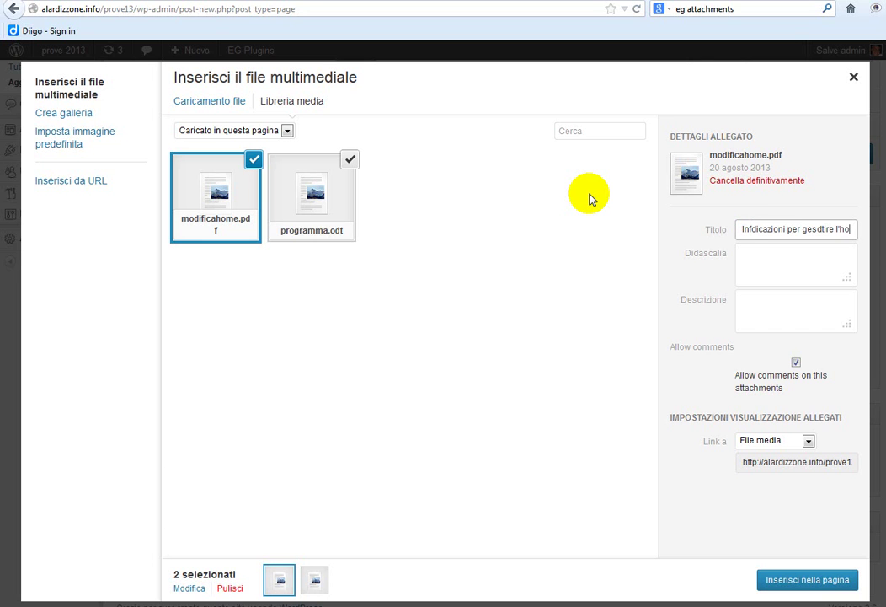
type("me page")
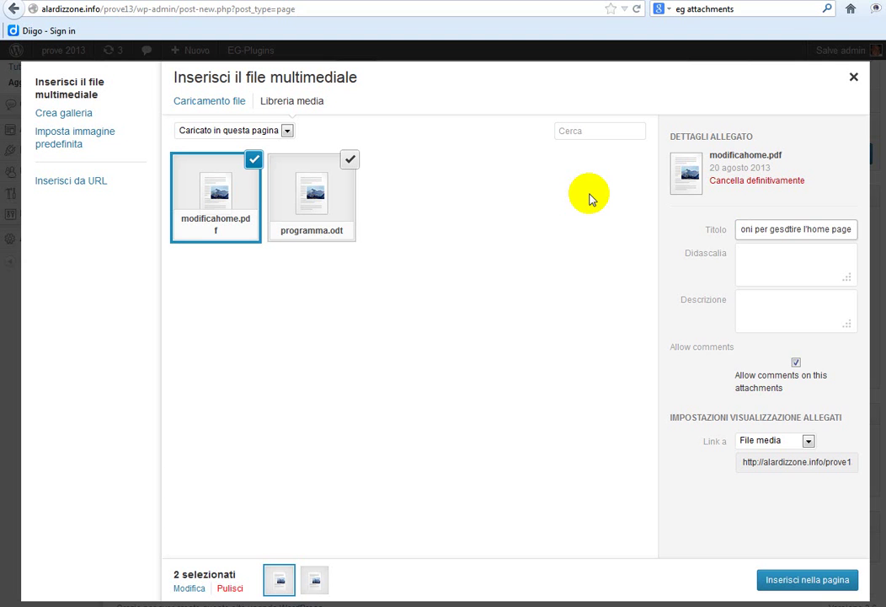
left_click_drag(790, 230, 784, 229)
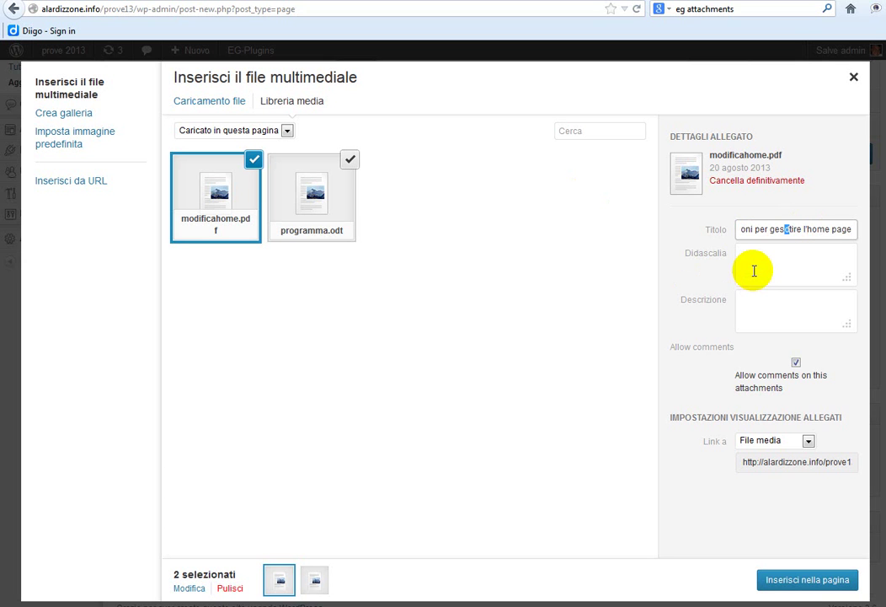
key("BackSpace")
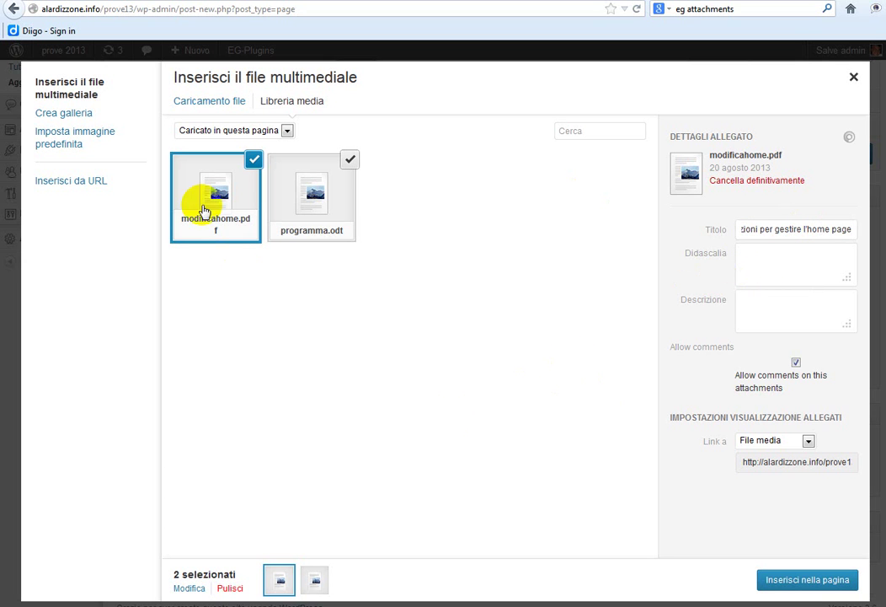
- Set the title of programma.odt to "Programma del corso"
left_click(283, 210)
left_click(785, 231)
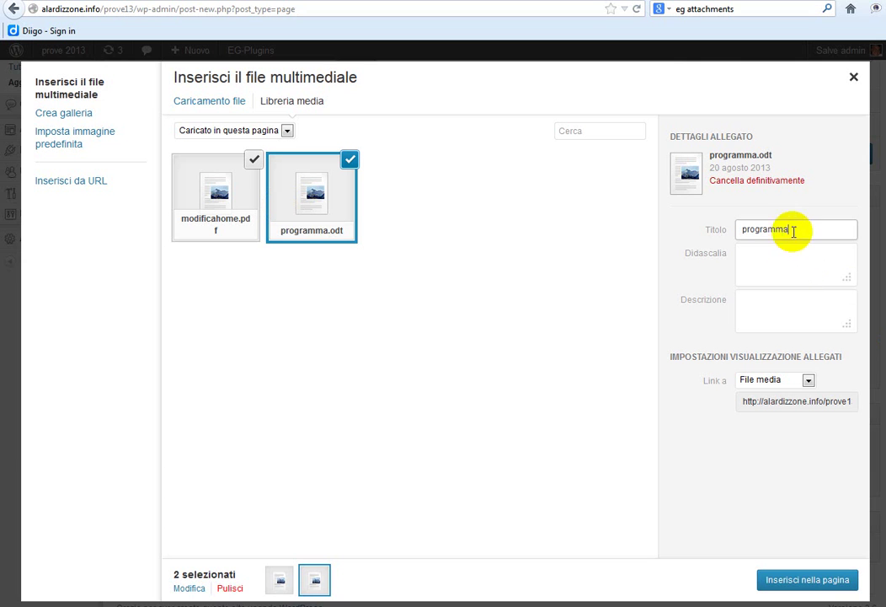
type("del corso")
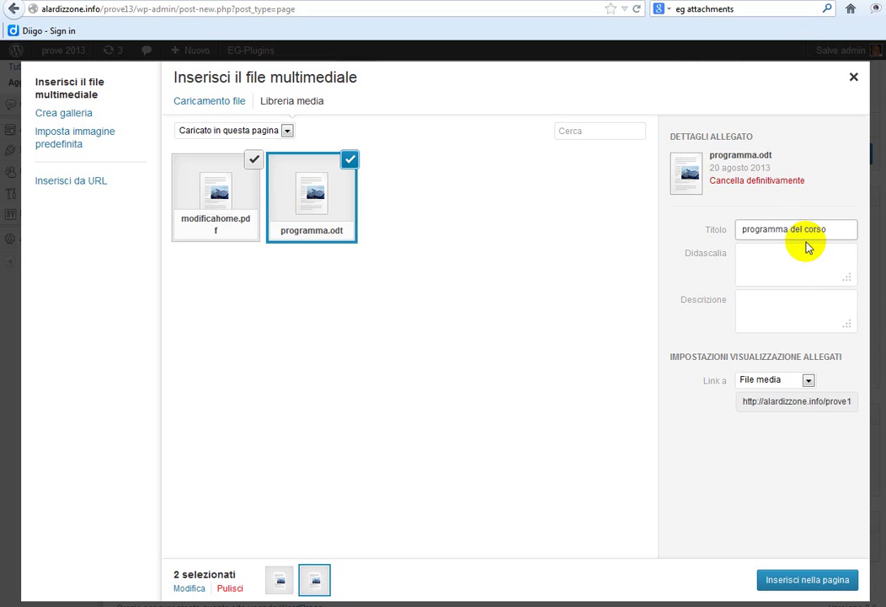
left_click(743, 230)
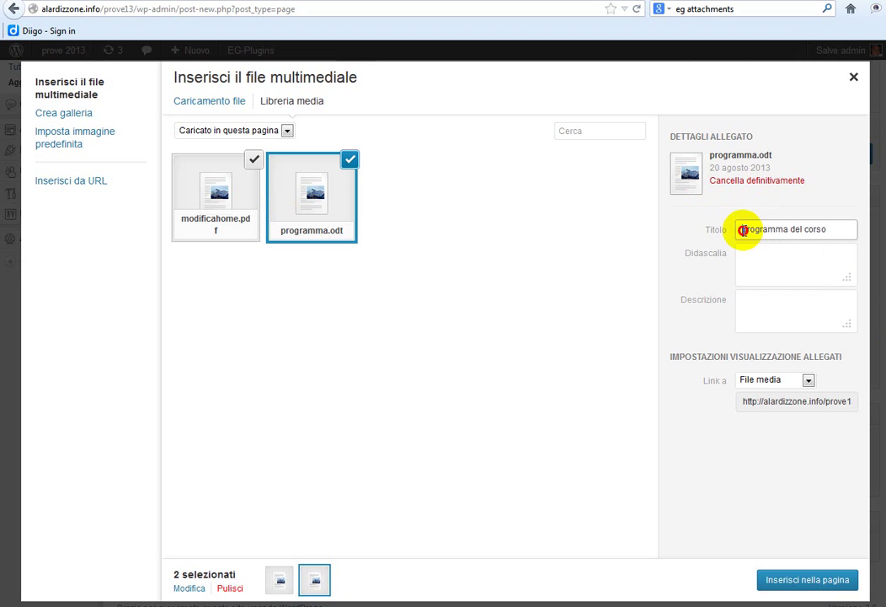
key("shift+Right")
type("P")
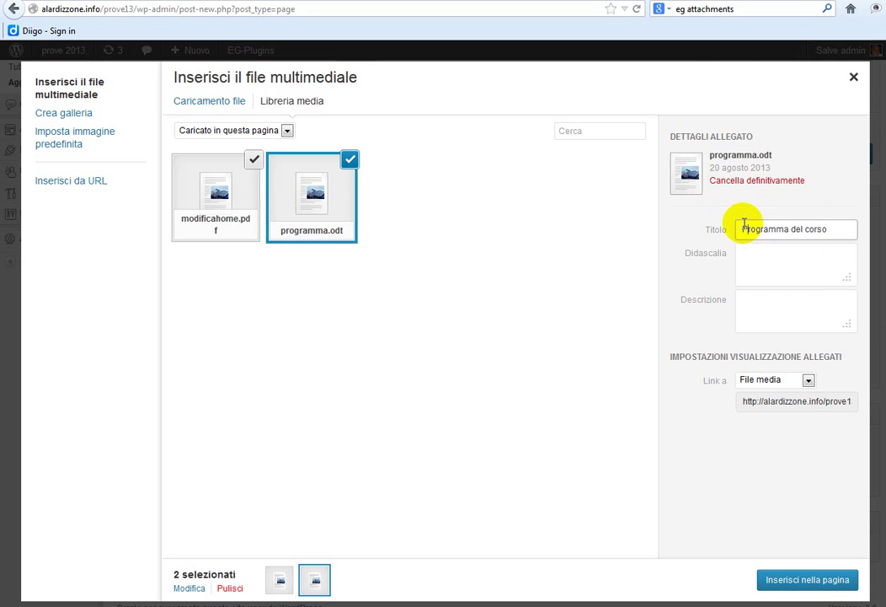
- Correct the first word in the title of modificahome.pdf to "Indicazioni"
left_click(216, 203)
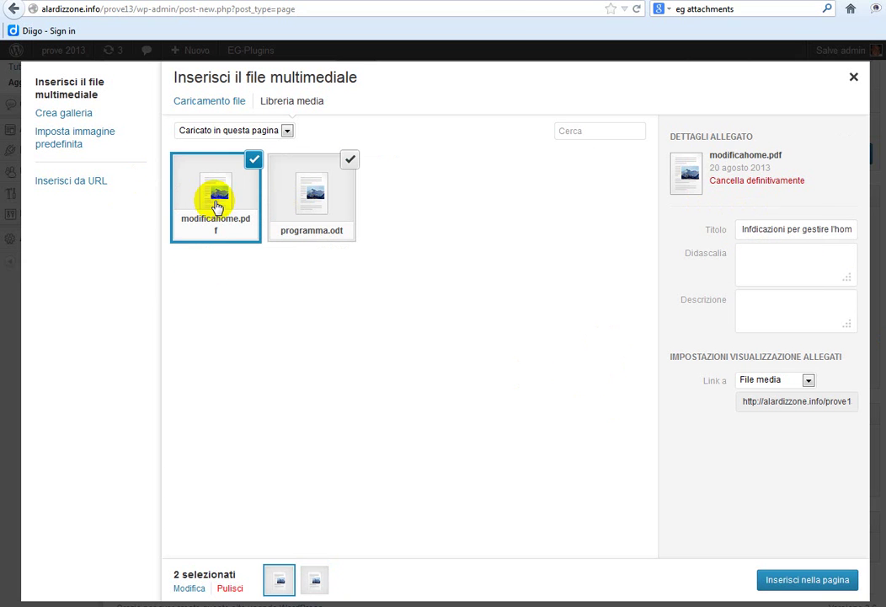
left_click(749, 229)
key("Delete")
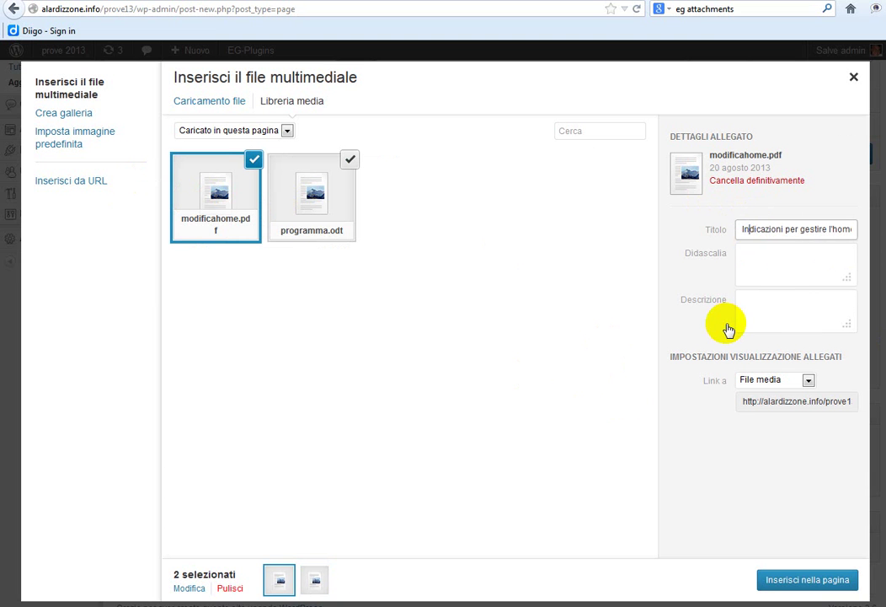
- Close the media window without inserting the files and start a new line below "un testo" in the page body
left_click(853, 78)
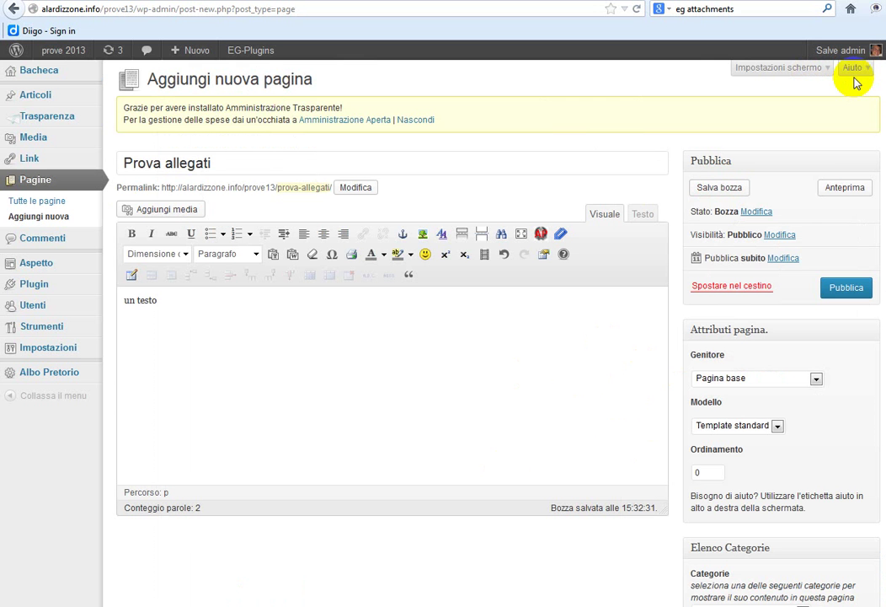
left_click(174, 299)
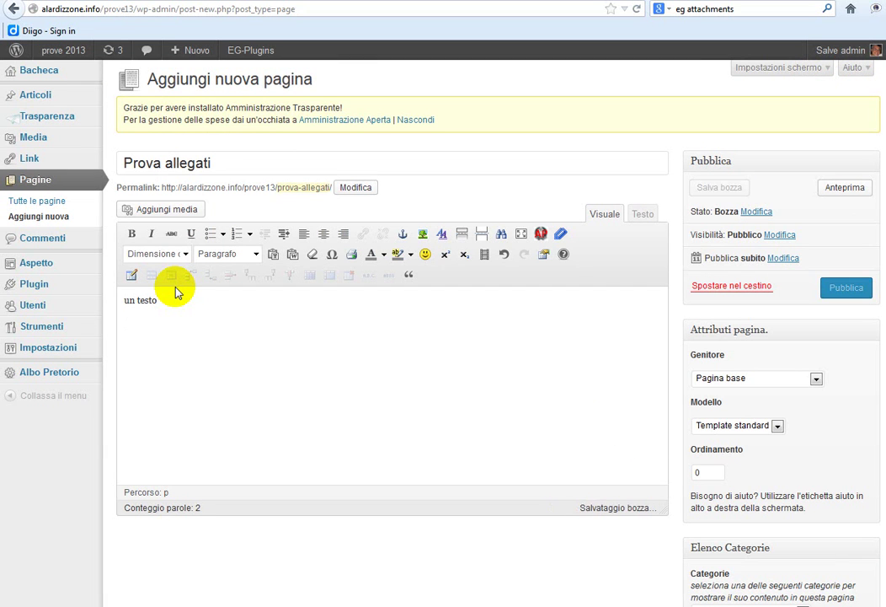
key("Return")
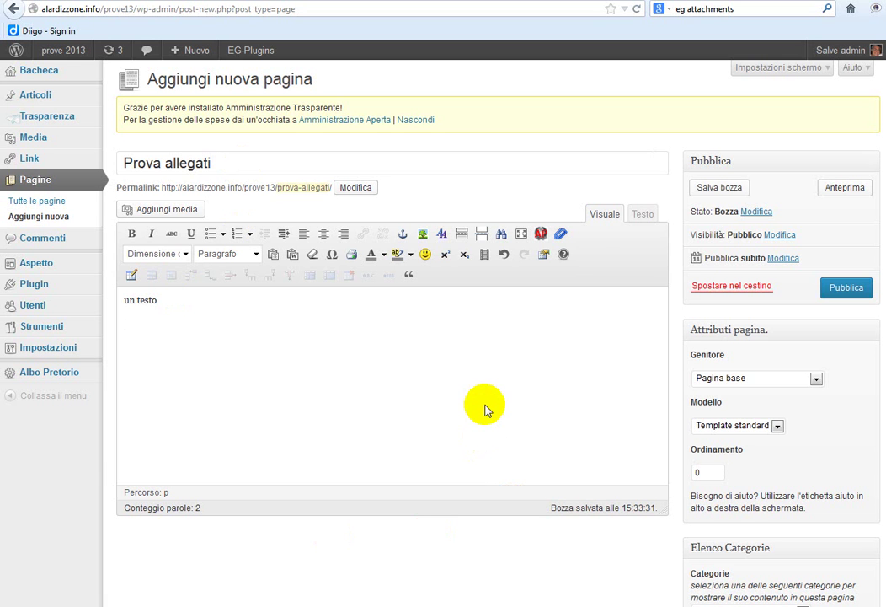
- Start an EG-Attachments list for the page and order its documents by ID
left_click(556, 242)
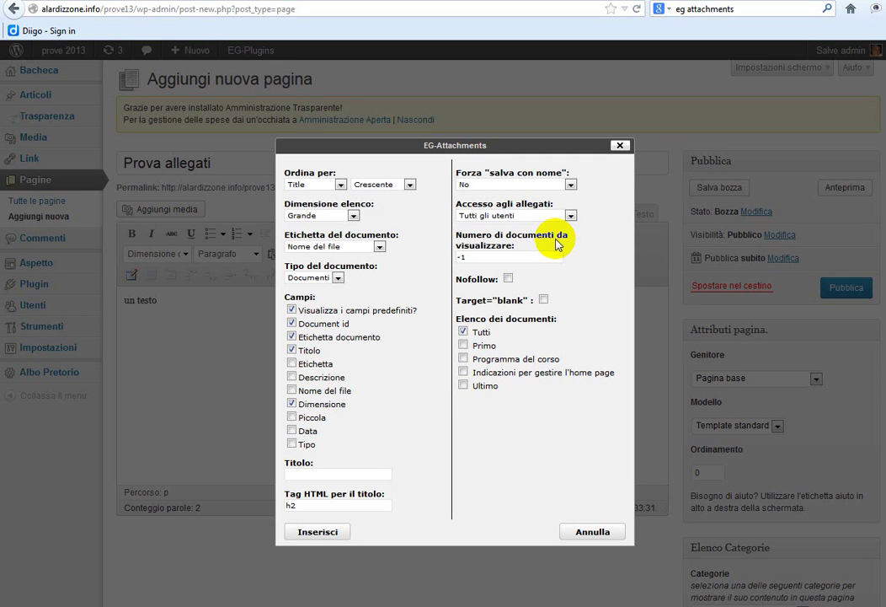
left_click(340, 184)
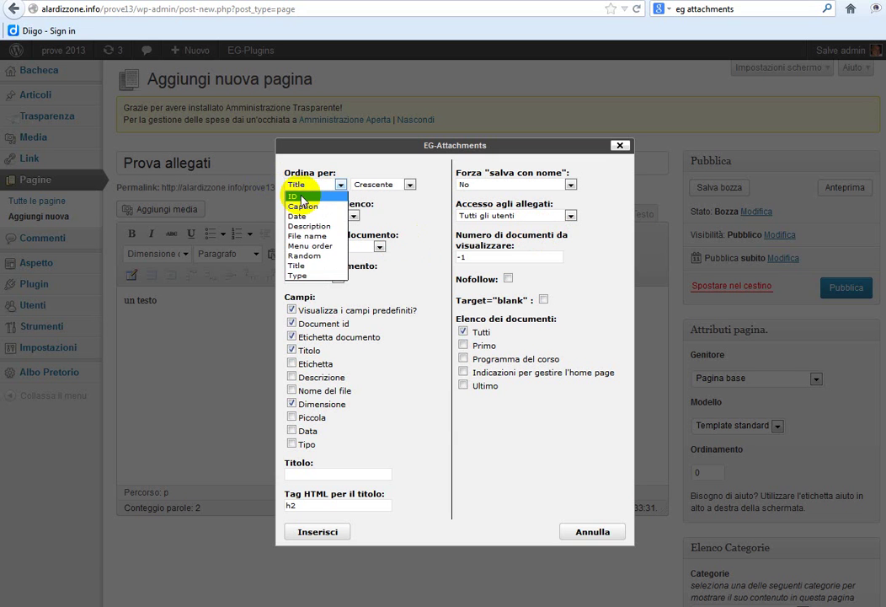
left_click(301, 196)
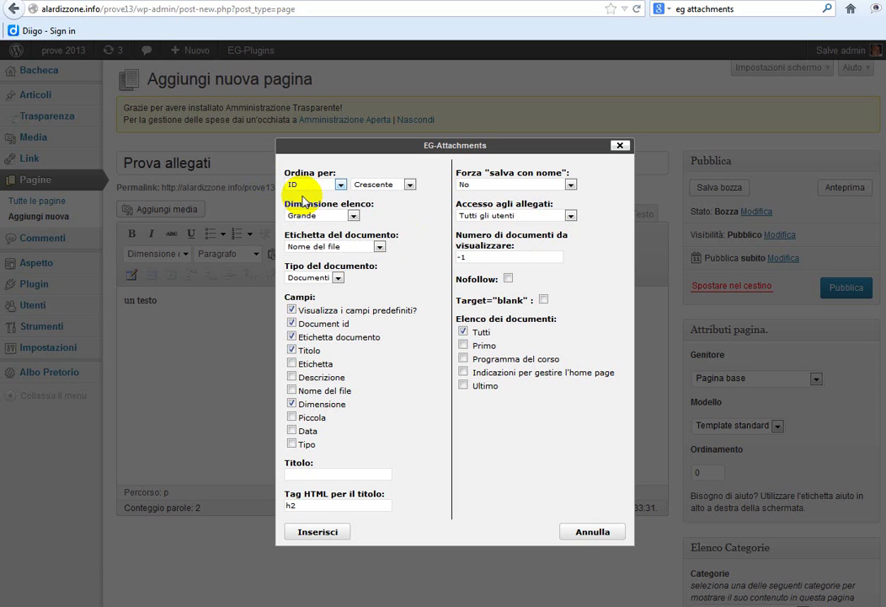
- Exclude the default fields, document id and document label from the attachment list and include "Nome del file"
left_click(291, 310)
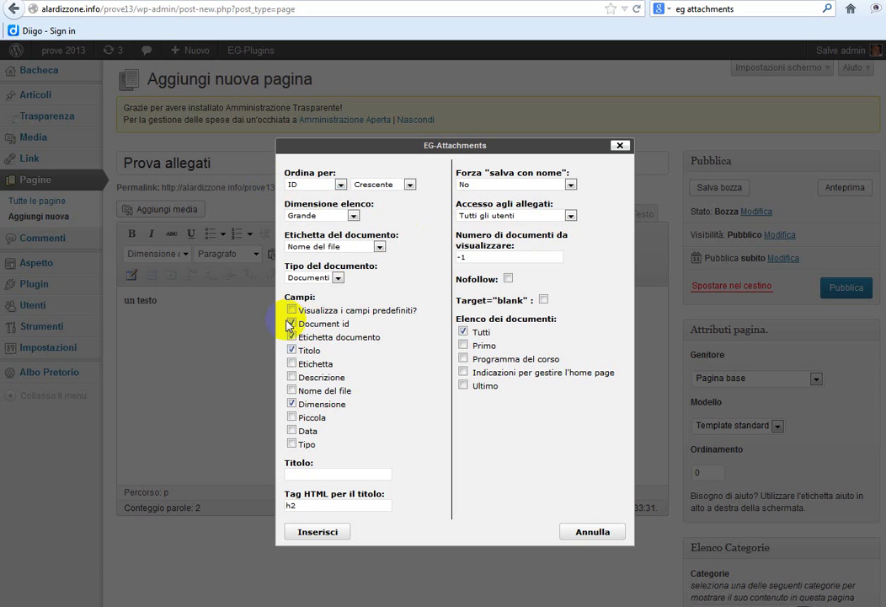
left_click(290, 323)
left_click(292, 337)
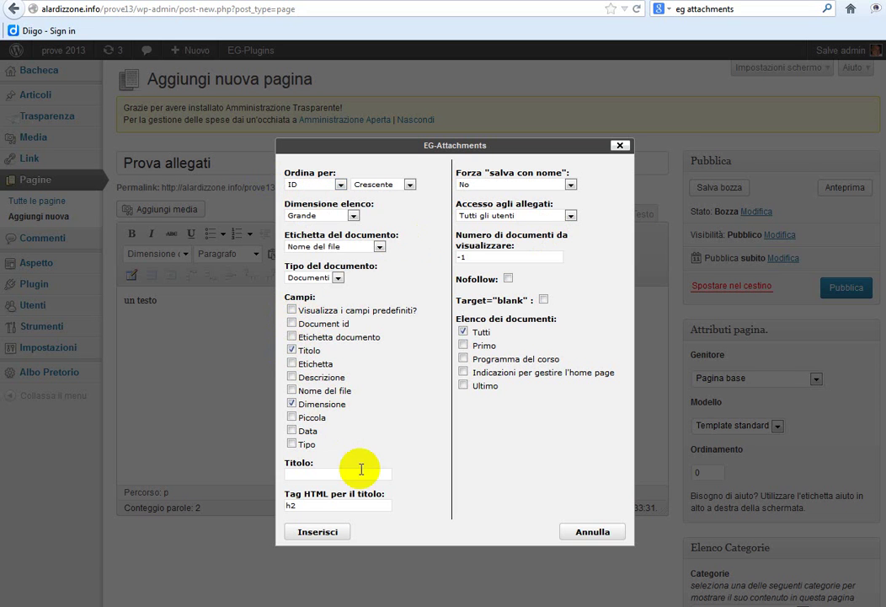
left_click(291, 390)
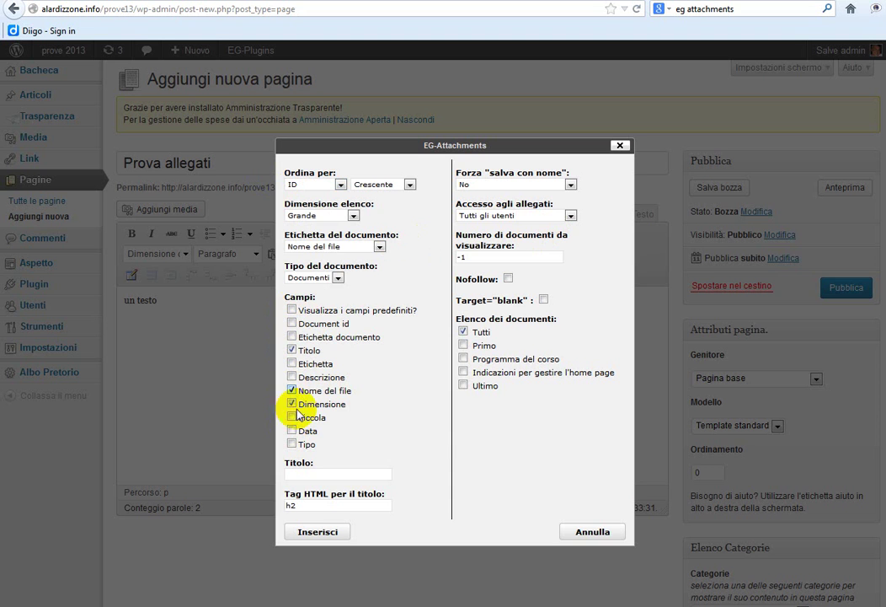
- Title the attachment list "Allegati" with the HTML tag h3 and insert its shortcode into the page
left_click(326, 474)
type("Allegati")
left_click(310, 506)
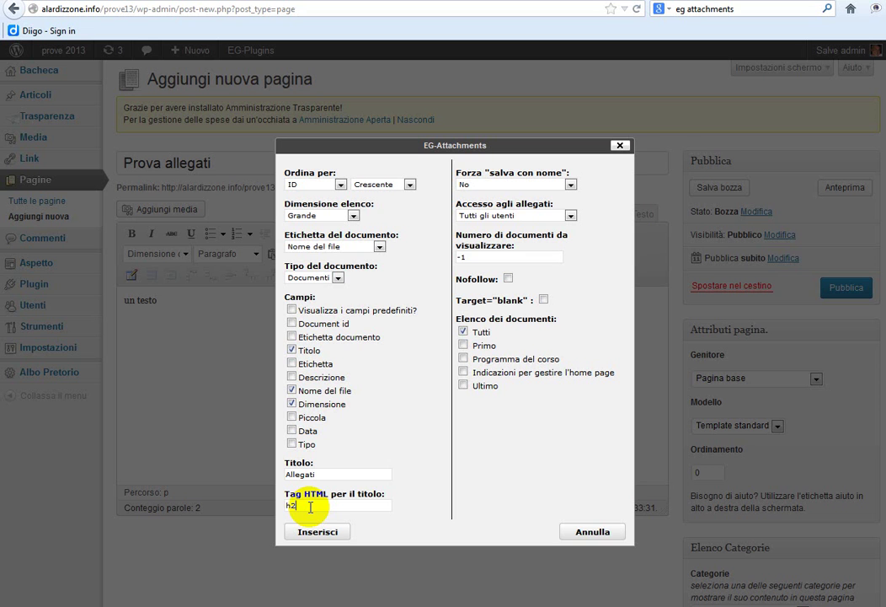
key("BackSpace")
type("3")
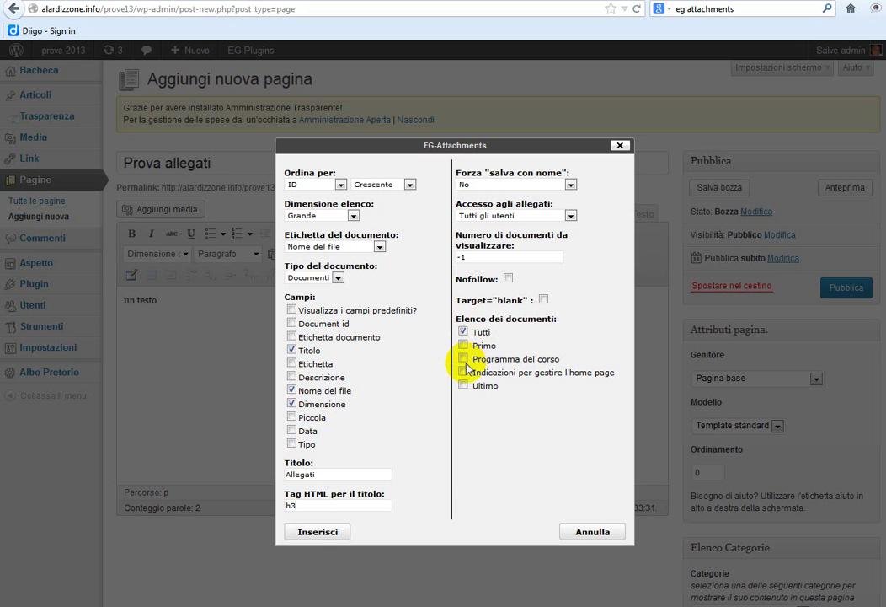
left_click(315, 533)
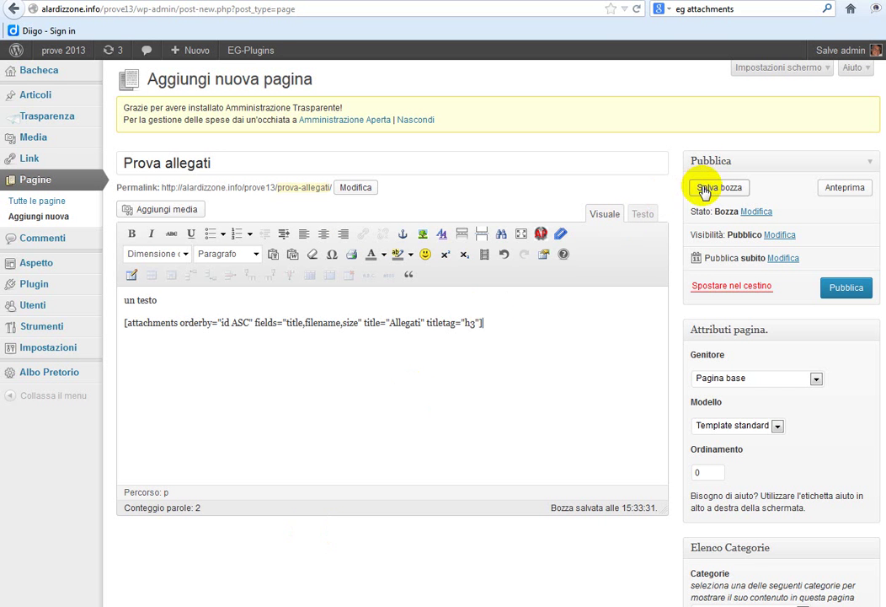
- Publish the "Prova allegati" page, view its attachment list on the site, and return to editing the page
left_click(836, 289)
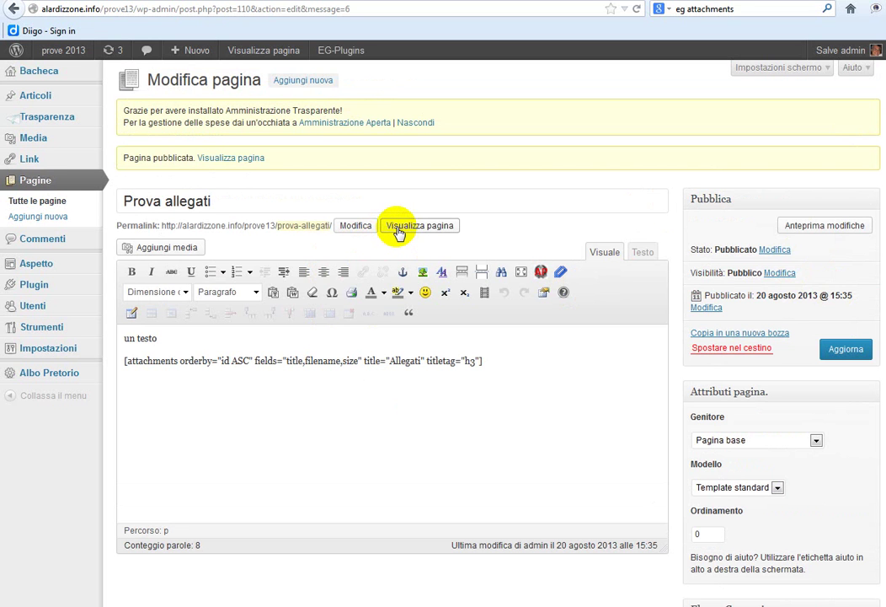
left_click(399, 233)
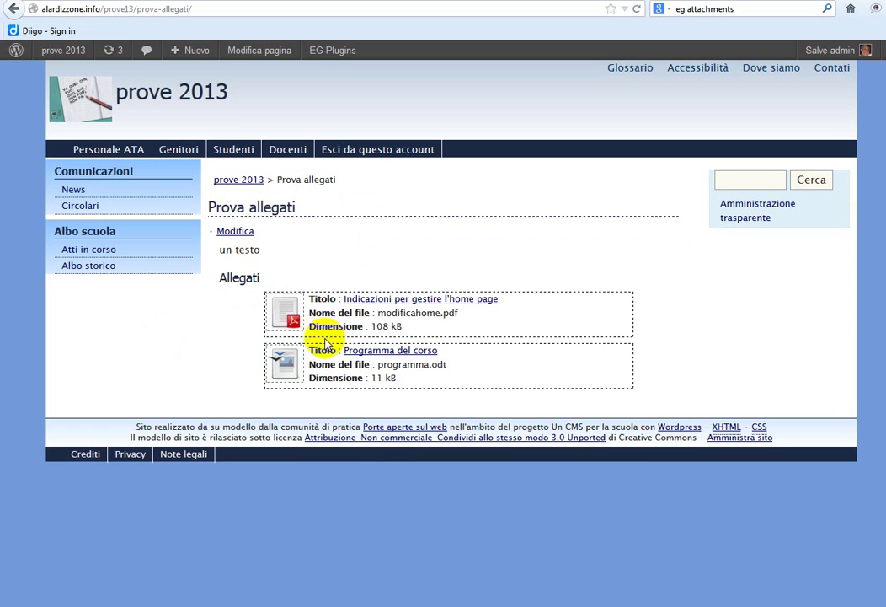
left_click(625, 477)
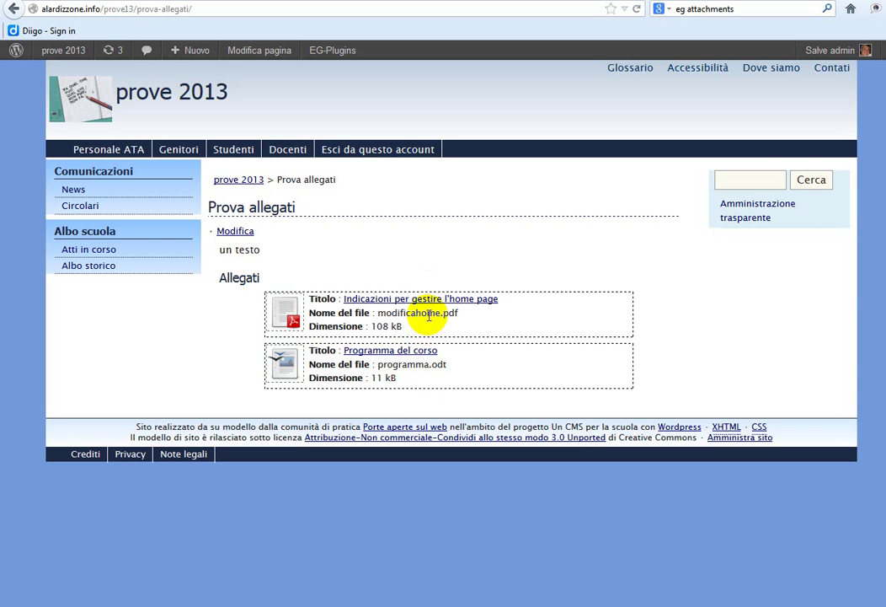
left_click(14, 10)
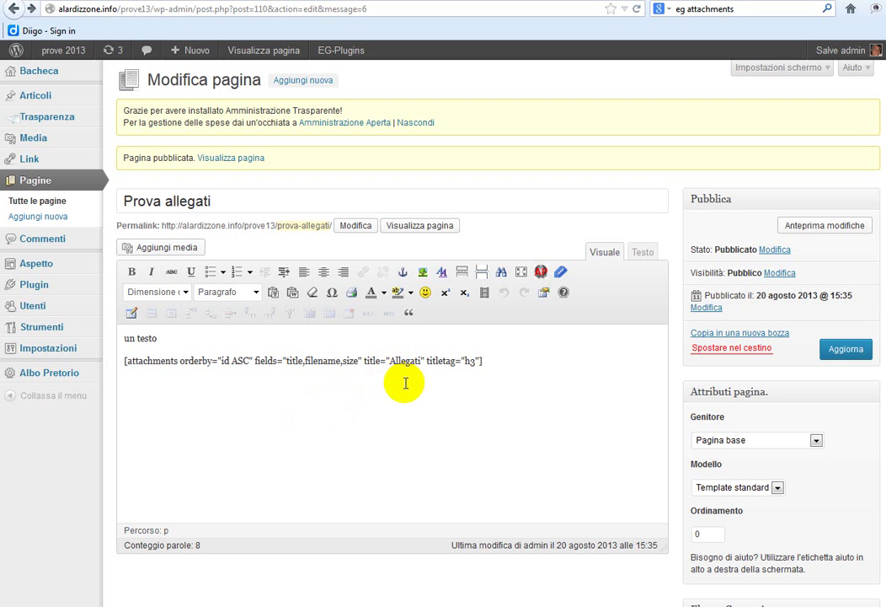
- Open the EG-Attachments file eg-attachments/inc/eg-attachments-config.inc.php in the plugin editor
mouse_move(68, 290)
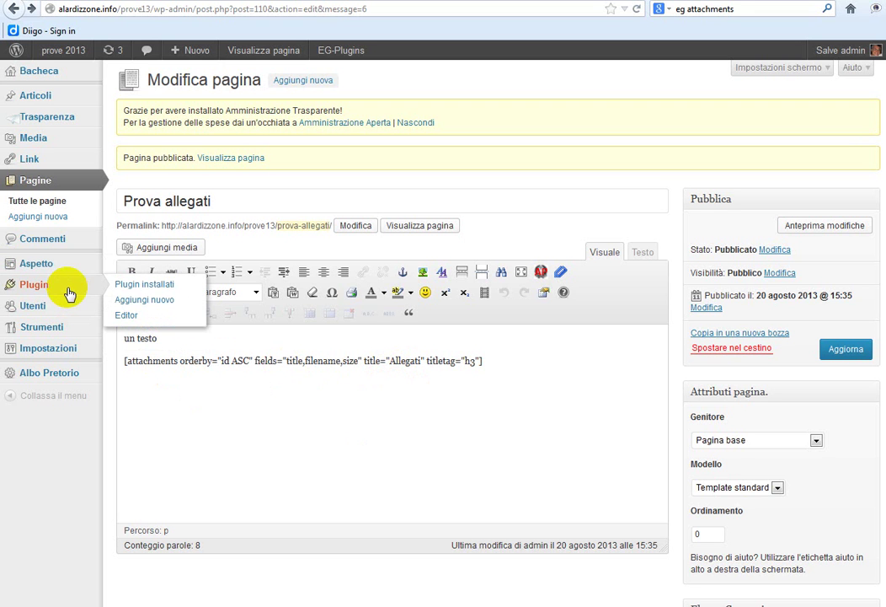
left_click(126, 316)
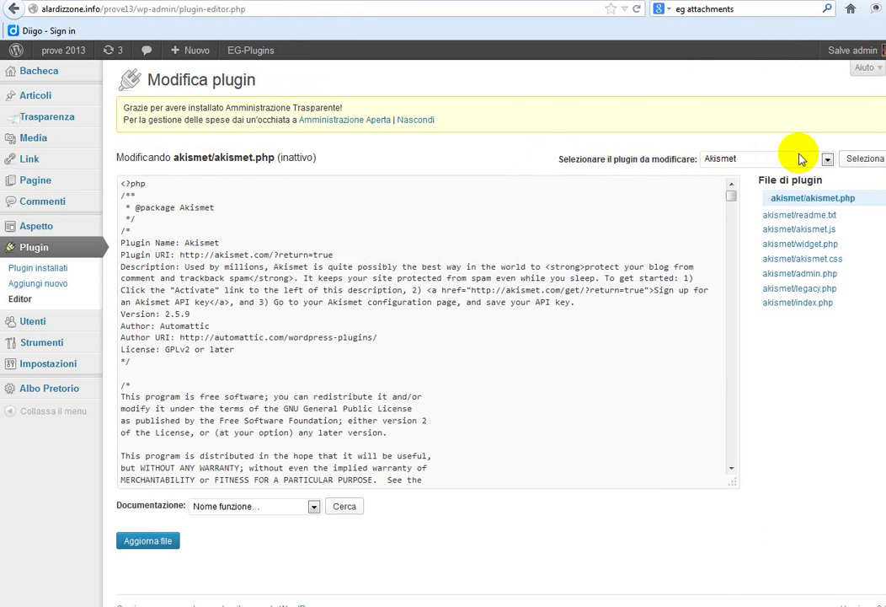
left_click(827, 160)
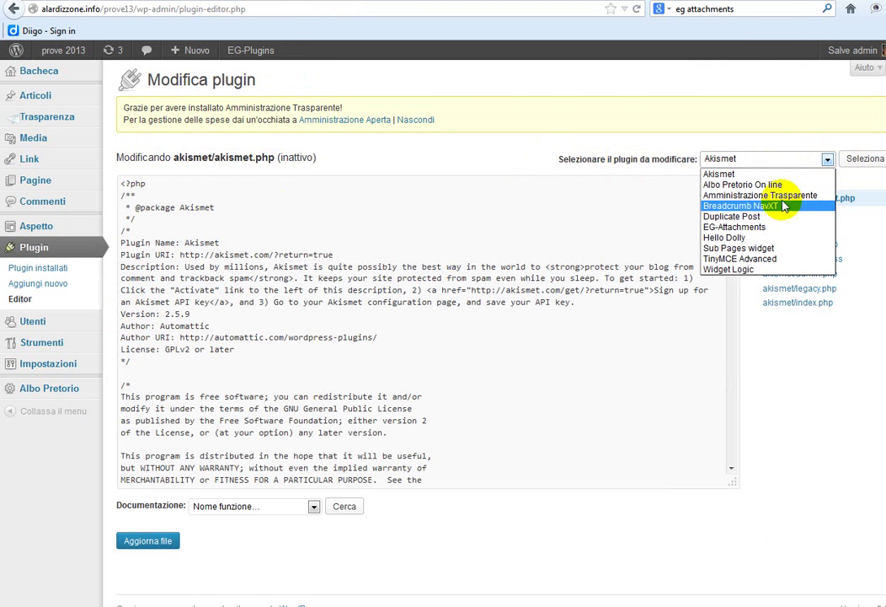
left_click(752, 227)
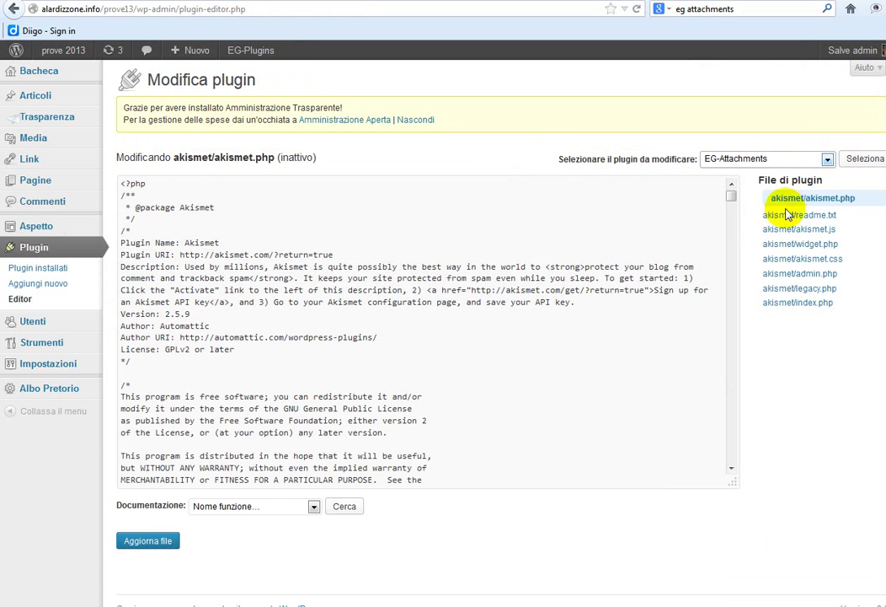
left_click(849, 165)
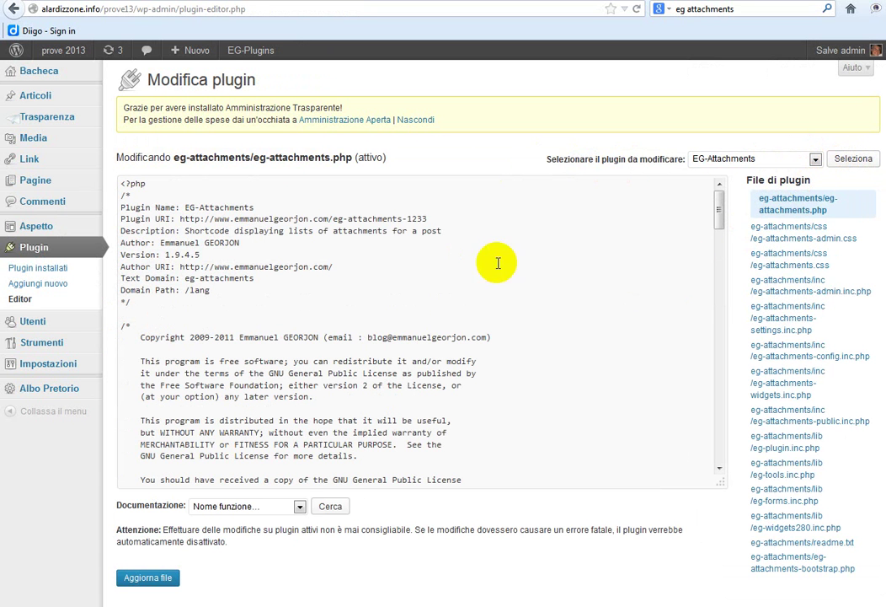
left_click(830, 356)
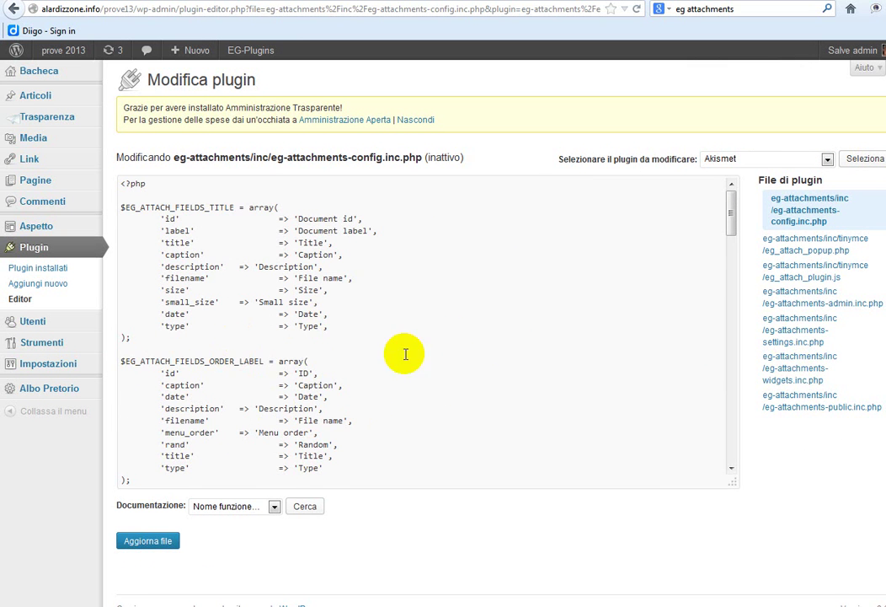
- Locate the $EG_ATTACHMENT_SHORTCODE_DEFAULTS array in the config file and check its name against the note in Blocco note
scroll(429, 393, "down", 2)
scroll(429, 393, "down", 6)
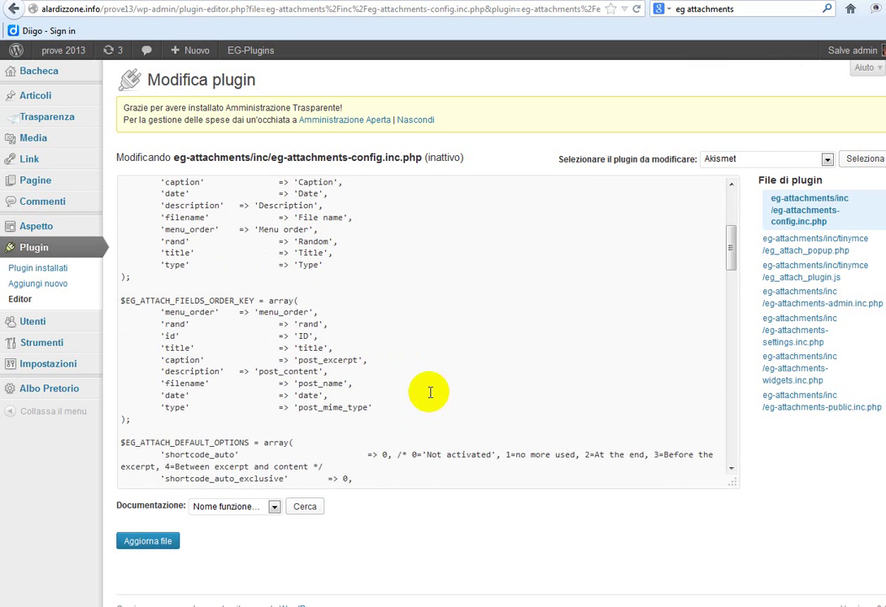
scroll(429, 393, "down", 10)
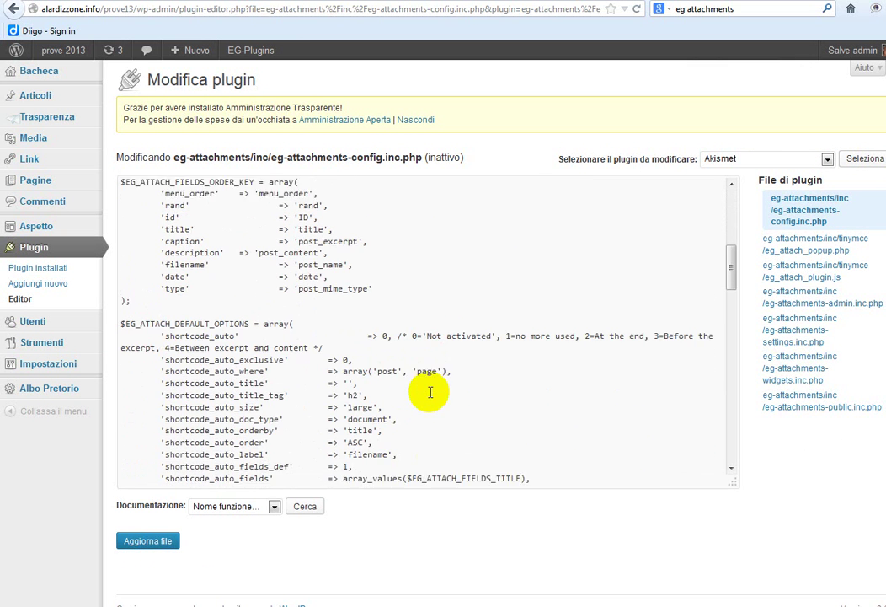
scroll(429, 392, "down", 6)
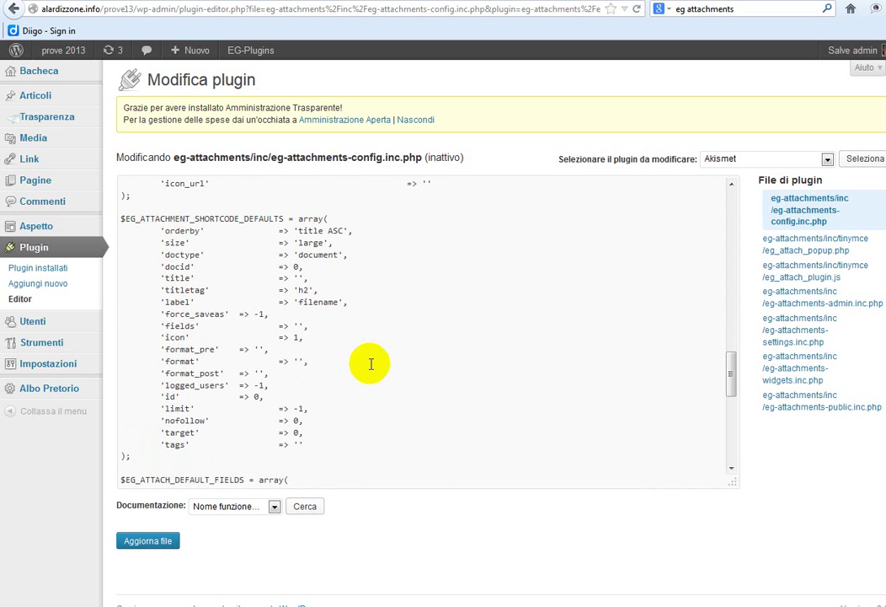
scroll(370, 363, "down", 2)
scroll(370, 363, "up", 1)
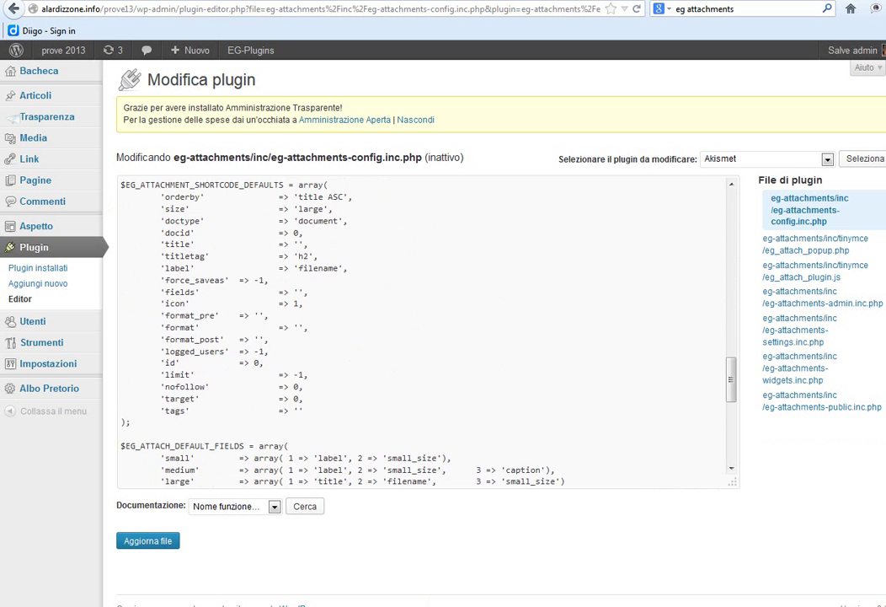
mouse_move(426, 600)
left_click(426, 581)
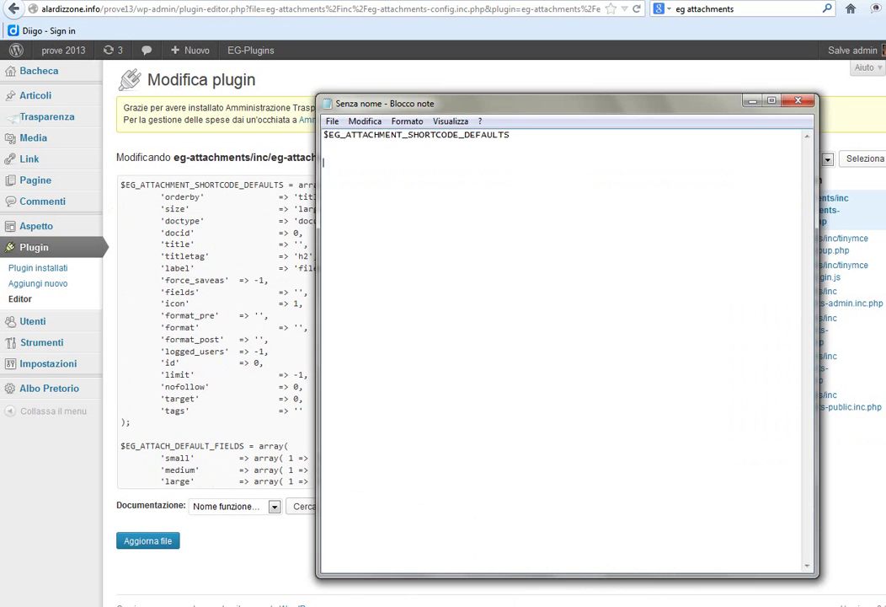
left_click(750, 102)
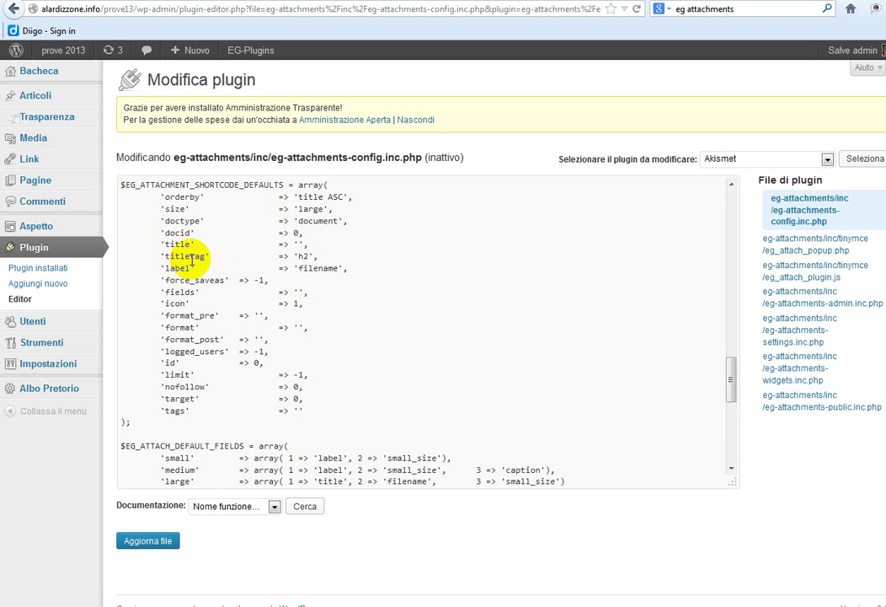
- Set the shortcode defaults 'title' to 'Allegati' and 'titletag' to 'h3', and save the config file
left_click(300, 246)
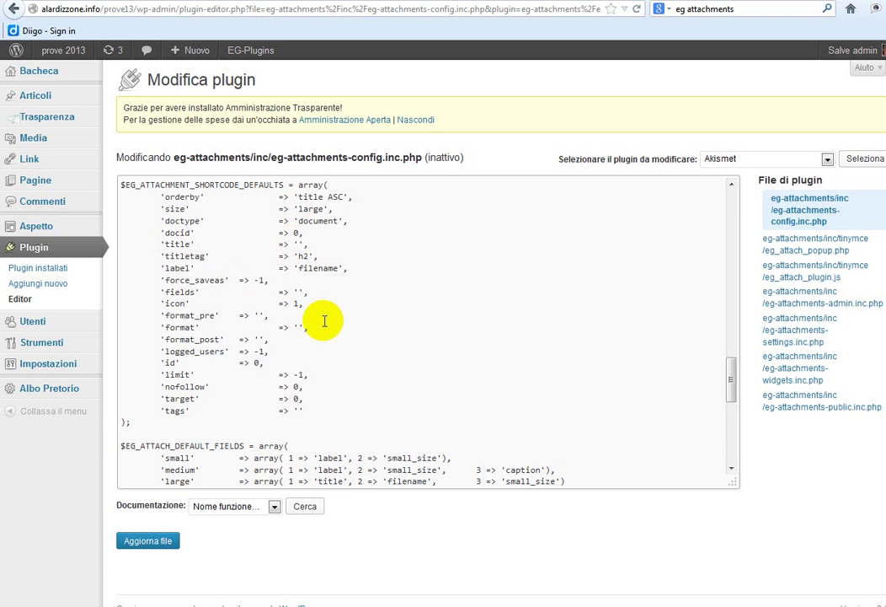
type("Allegati")
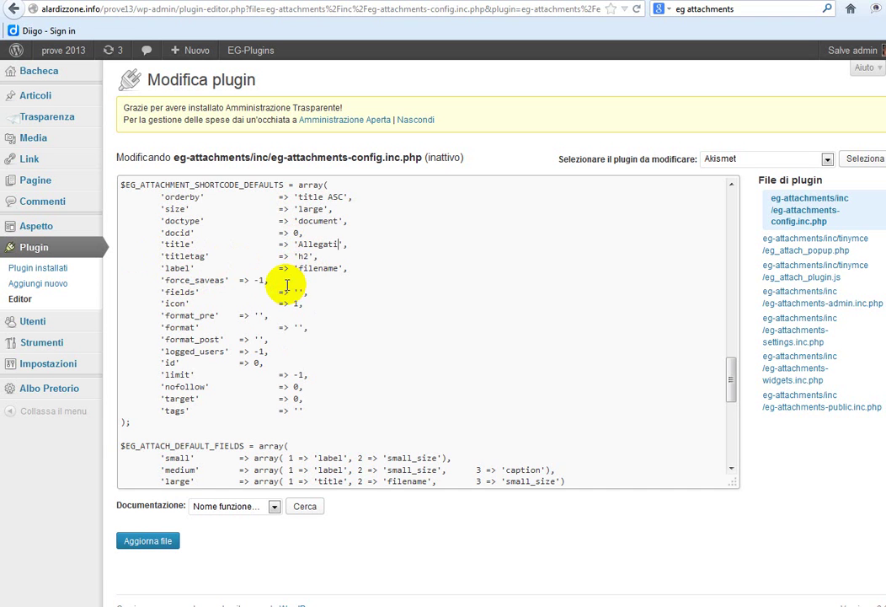
left_click_drag(303, 257, 309, 256)
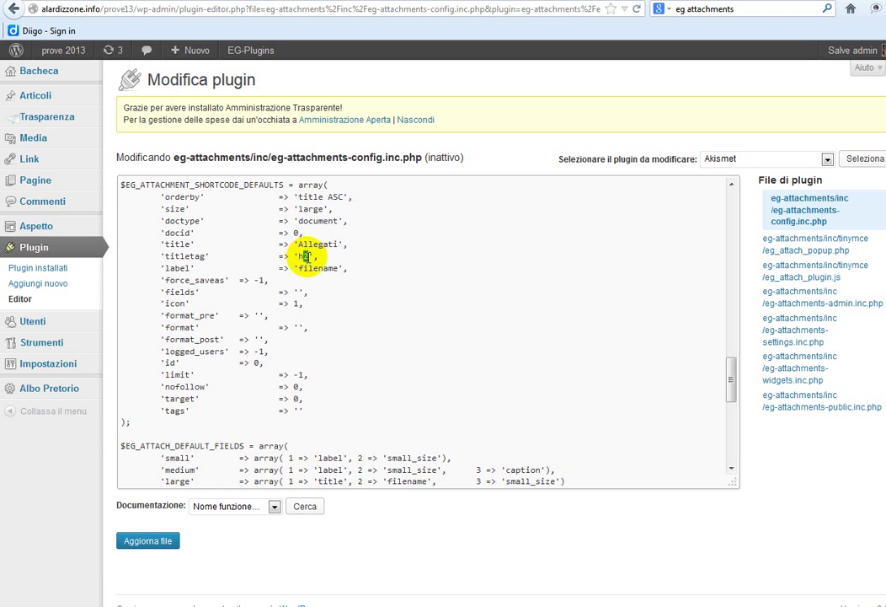
type("3")
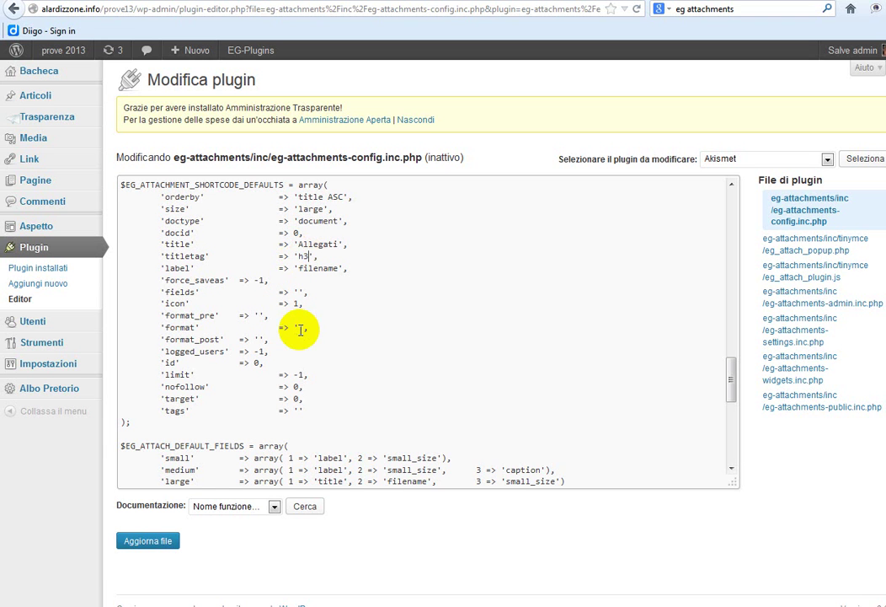
left_click(135, 543)
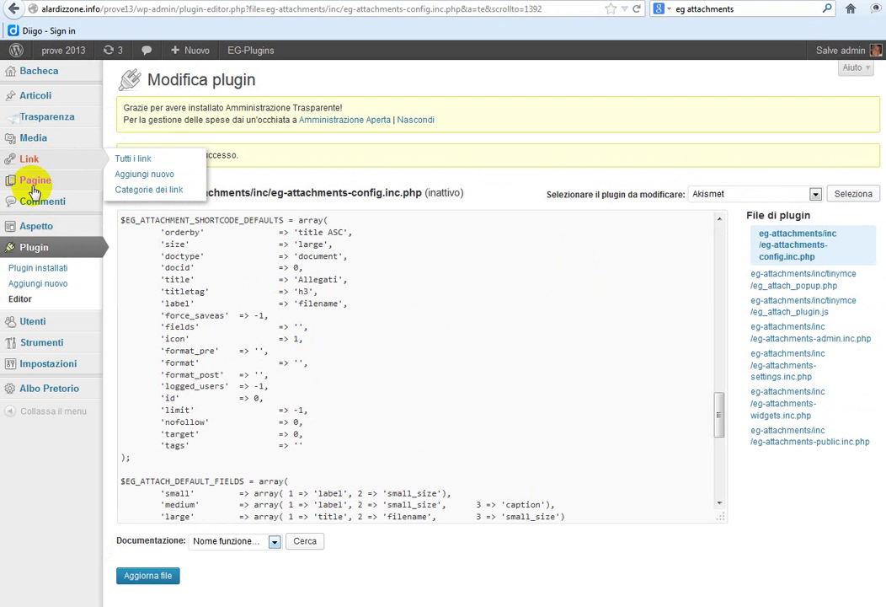
- Open the list of all the site's pages
mouse_move(79, 185)
left_click(132, 187)
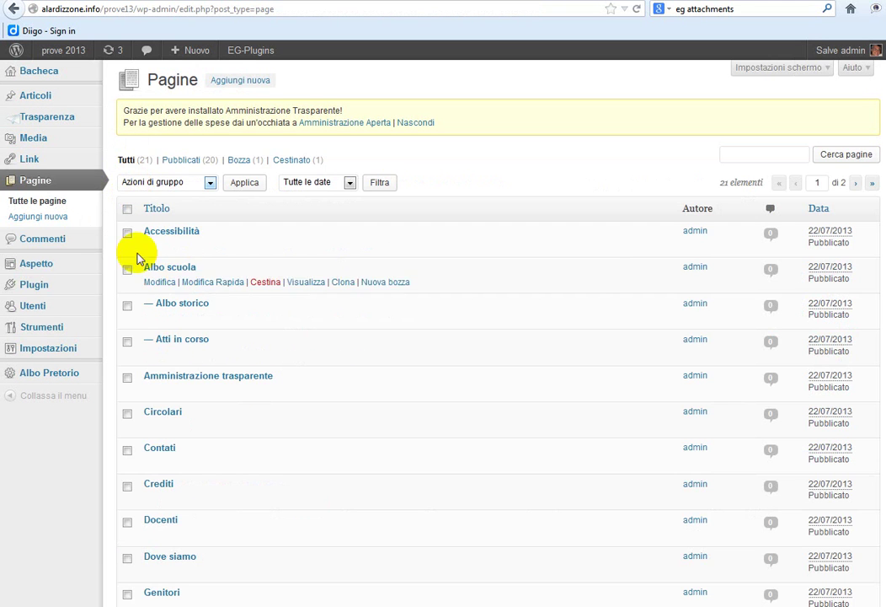
left_click(59, 203)
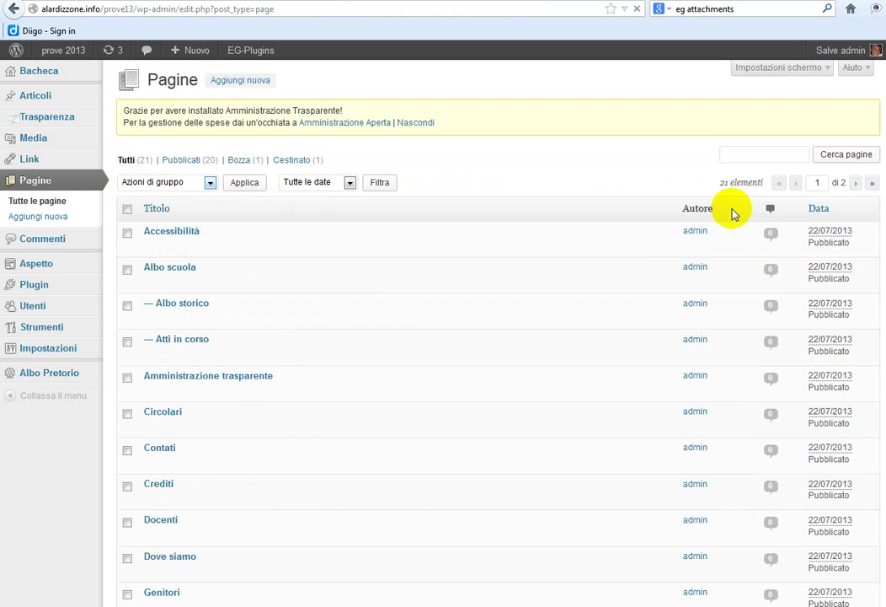
- Sort the pages by date, open "Prova allegati" for editing and delete its attachments shortcode below "un testo"
left_click(820, 211)
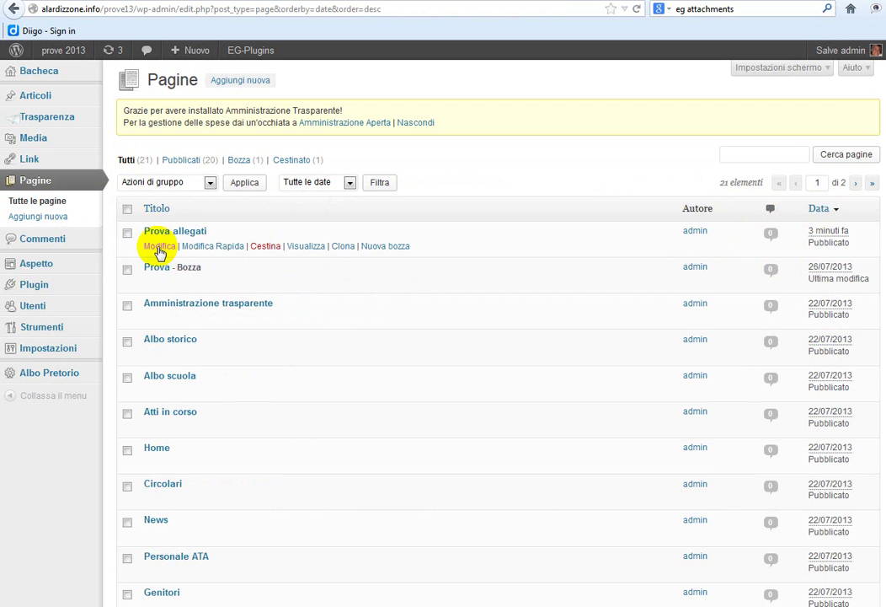
left_click(159, 251)
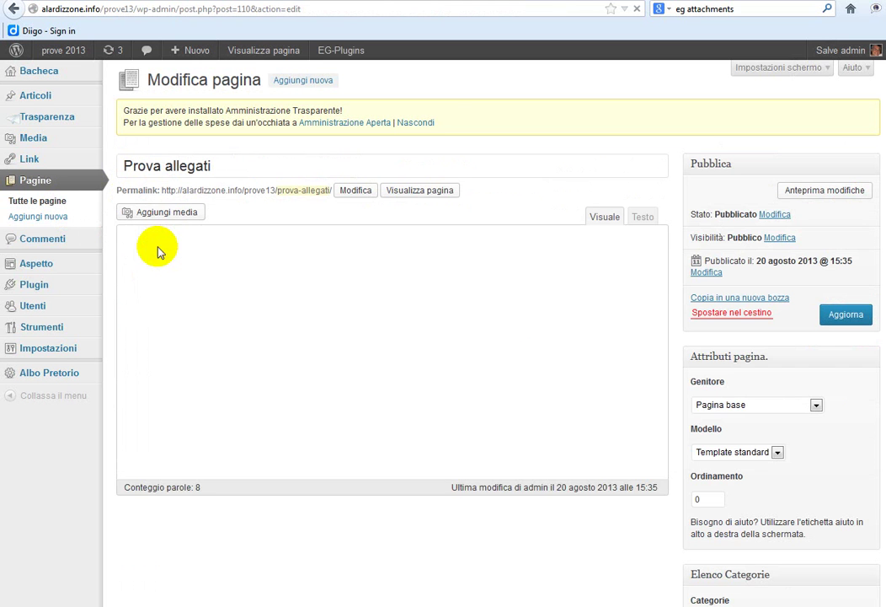
left_click_drag(494, 320, 56, 332)
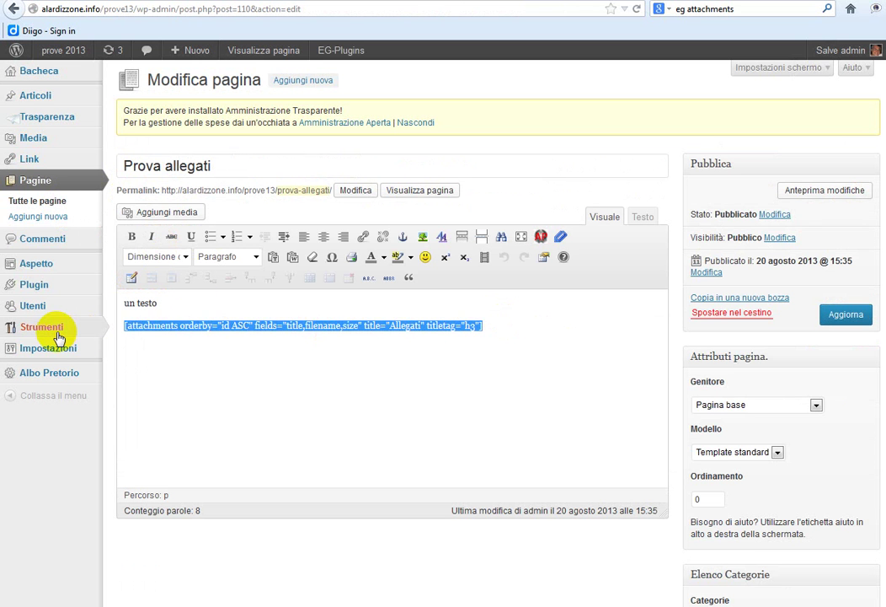
mouse_move(55, 331)
key("Delete")
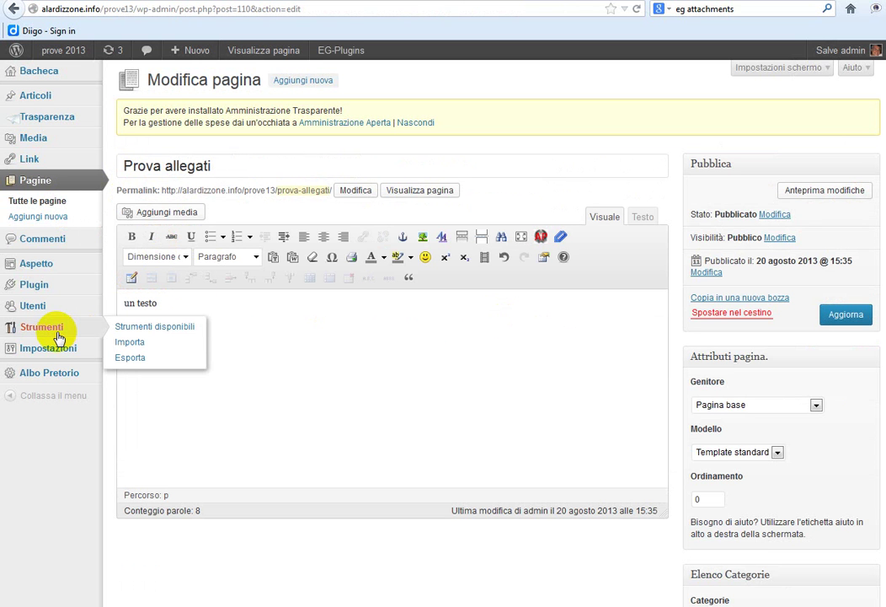
left_click(421, 368)
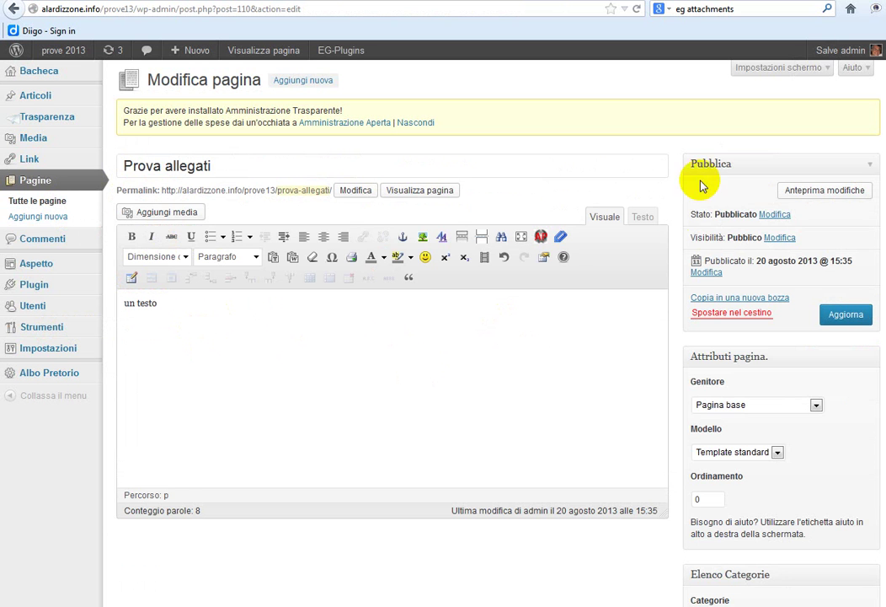
- Insert an EG-Attachments list ordered by ID, with only the Titolo, Nome del file and Dimensione fields and without the predefined fields
left_click(560, 240)
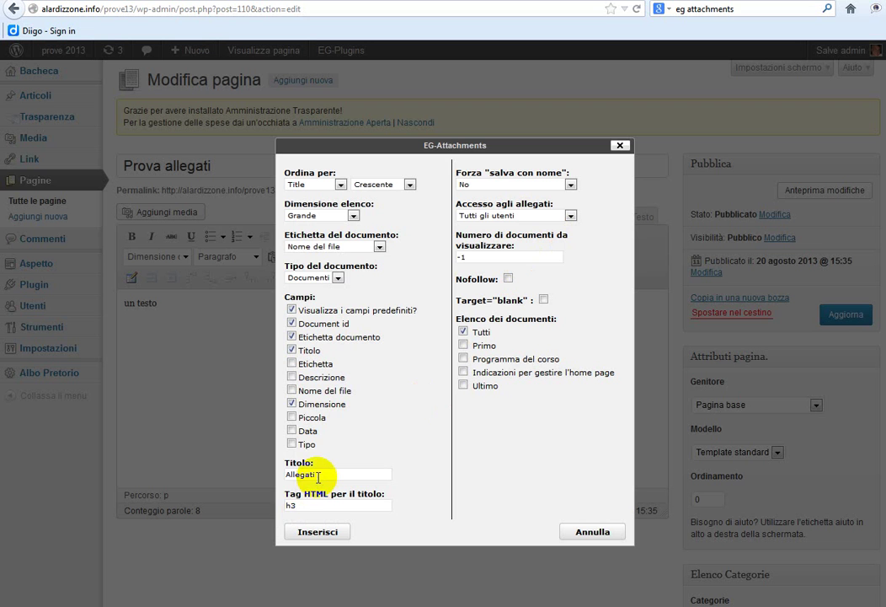
left_click(291, 310)
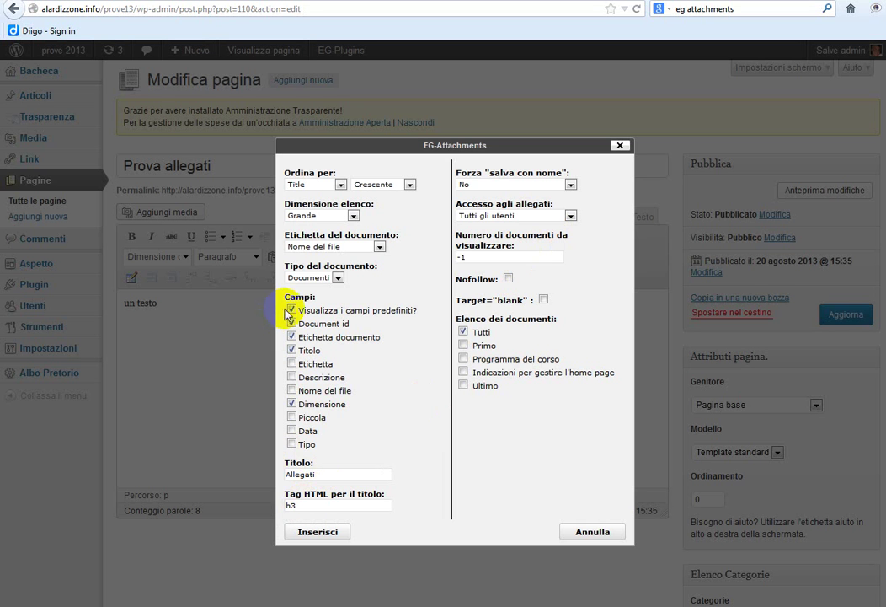
left_click(292, 324)
left_click(291, 337)
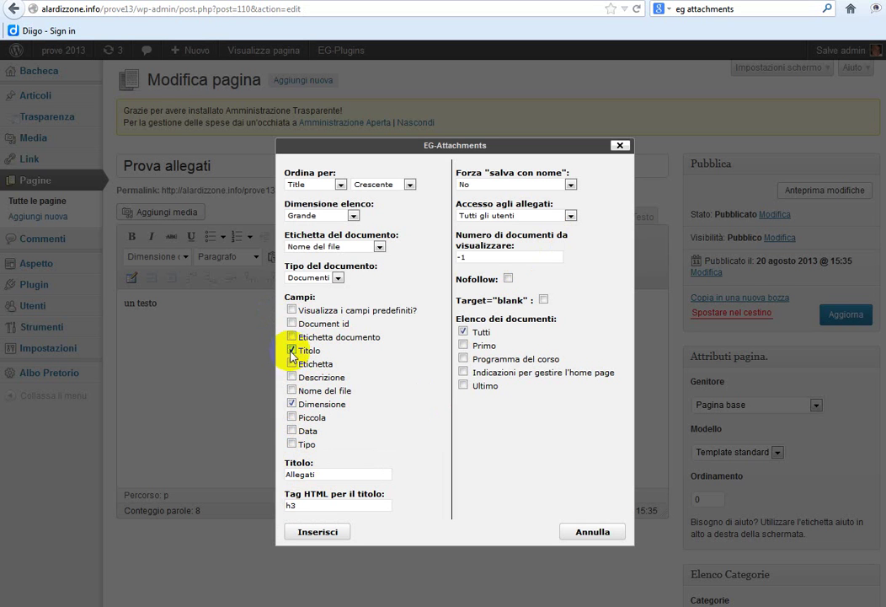
left_click(292, 391)
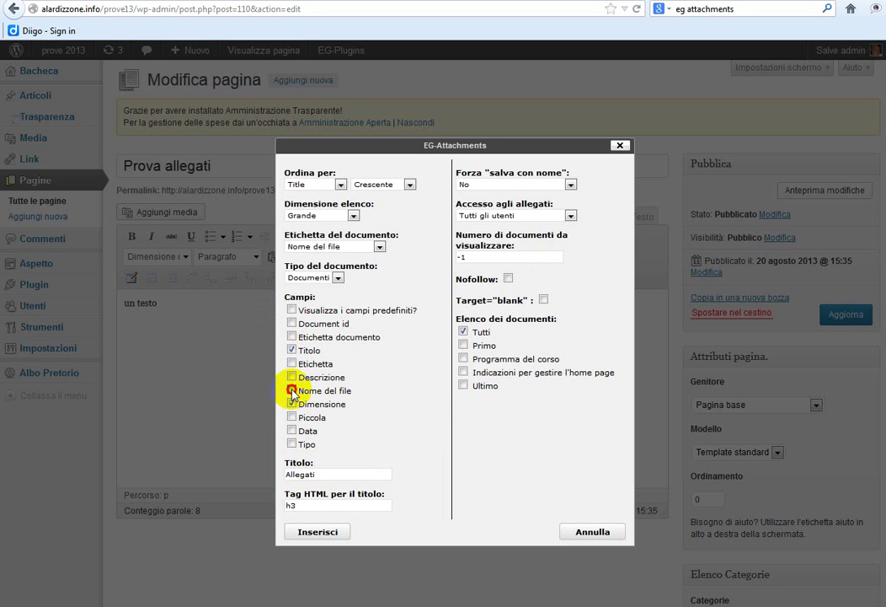
left_click(340, 184)
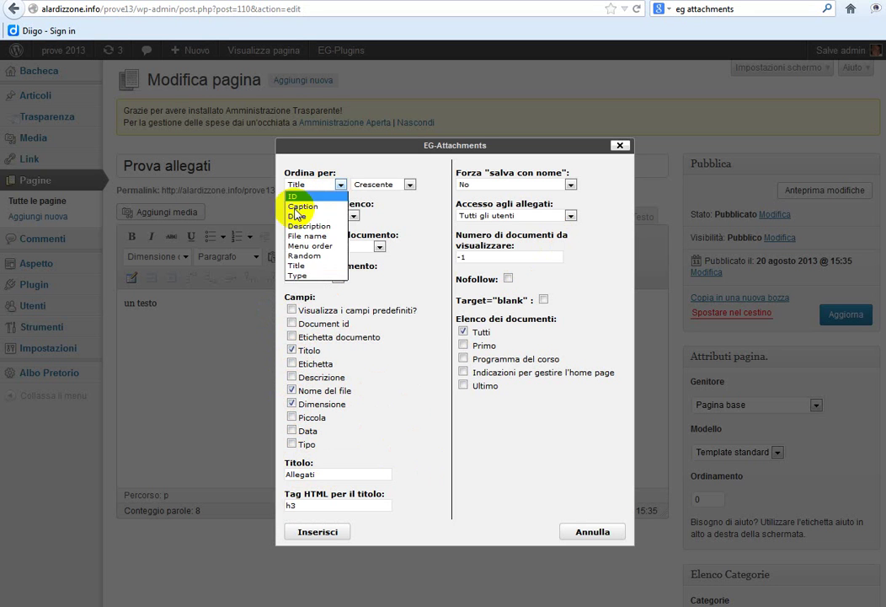
left_click(293, 195)
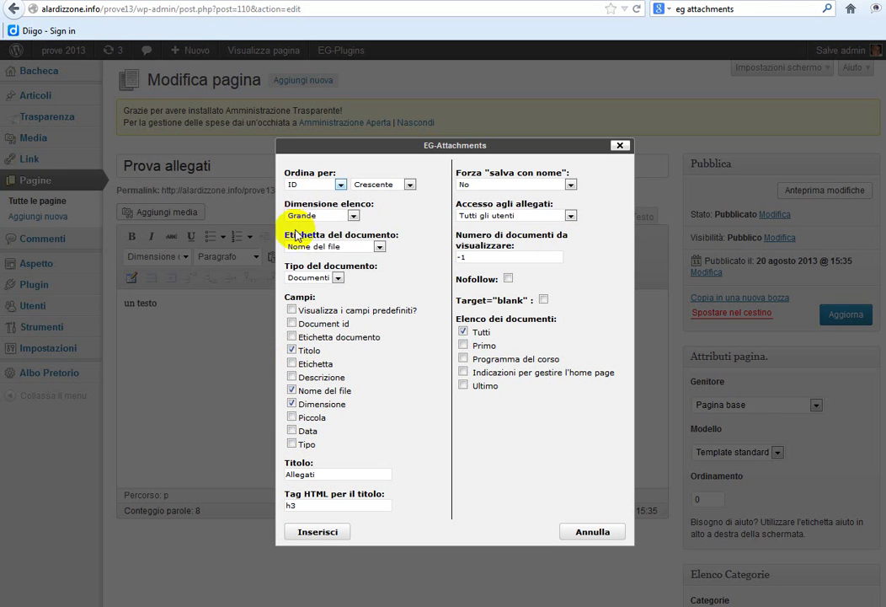
left_click(300, 532)
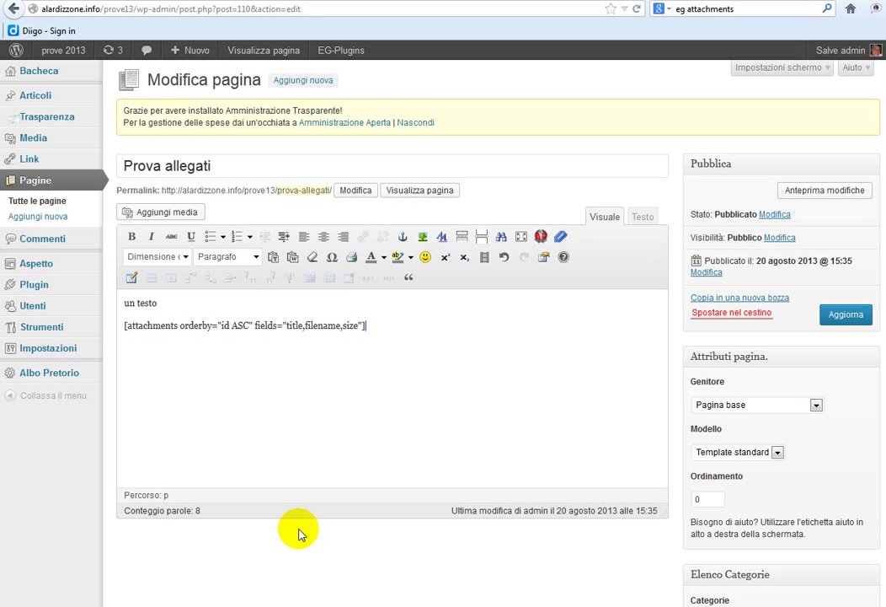
- Update the "Prova allegati" page and view it on the site
left_click(851, 327)
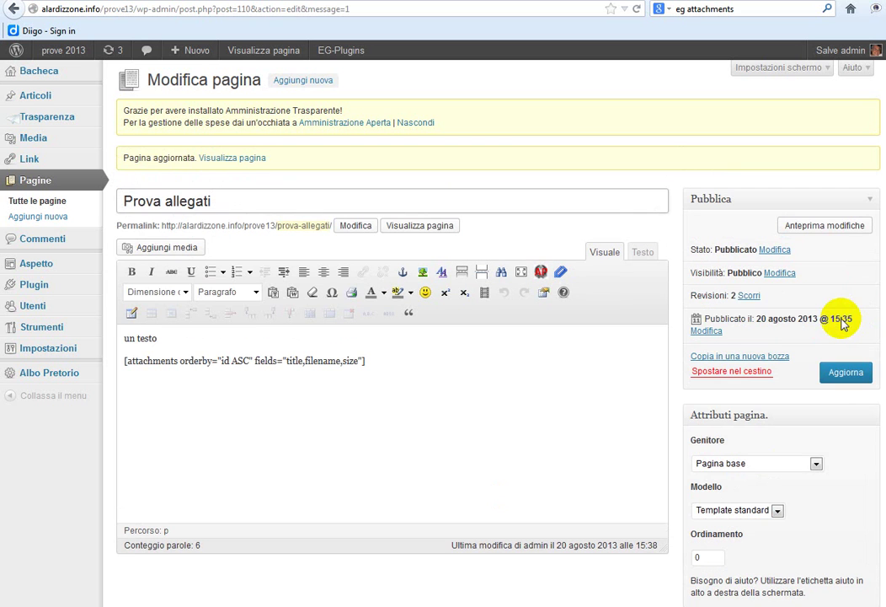
left_click(432, 231)
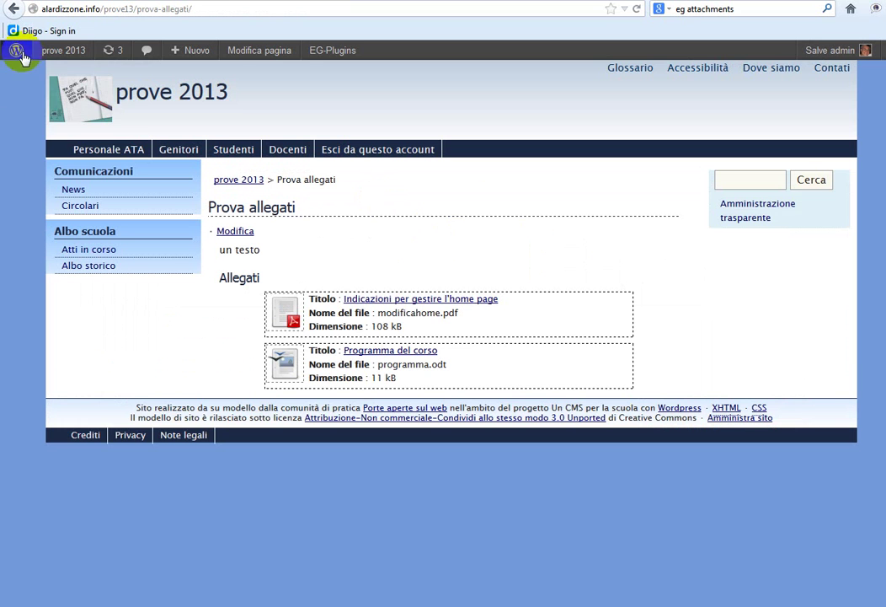
- Return to the site's dashboard and open the EG-Attachments plugin settings
mouse_move(59, 57)
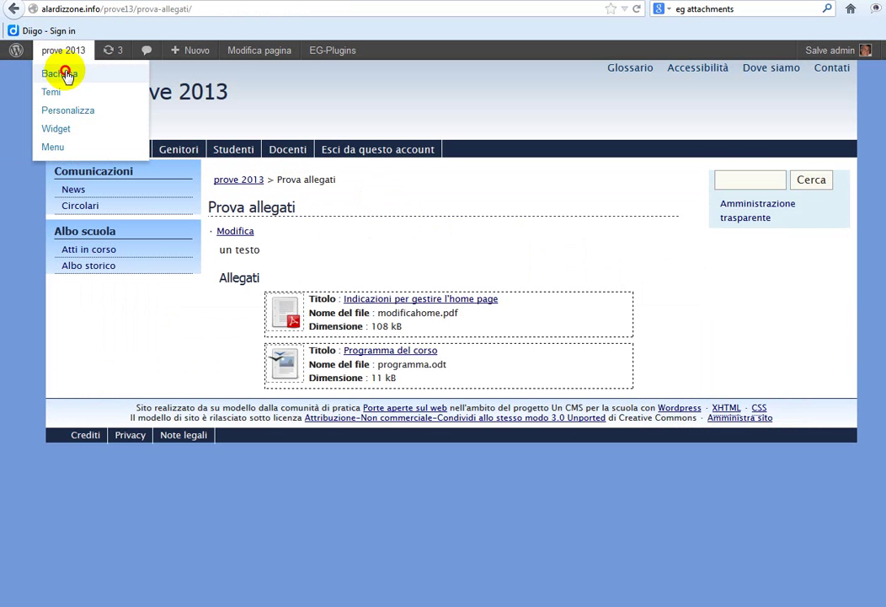
left_click(66, 75)
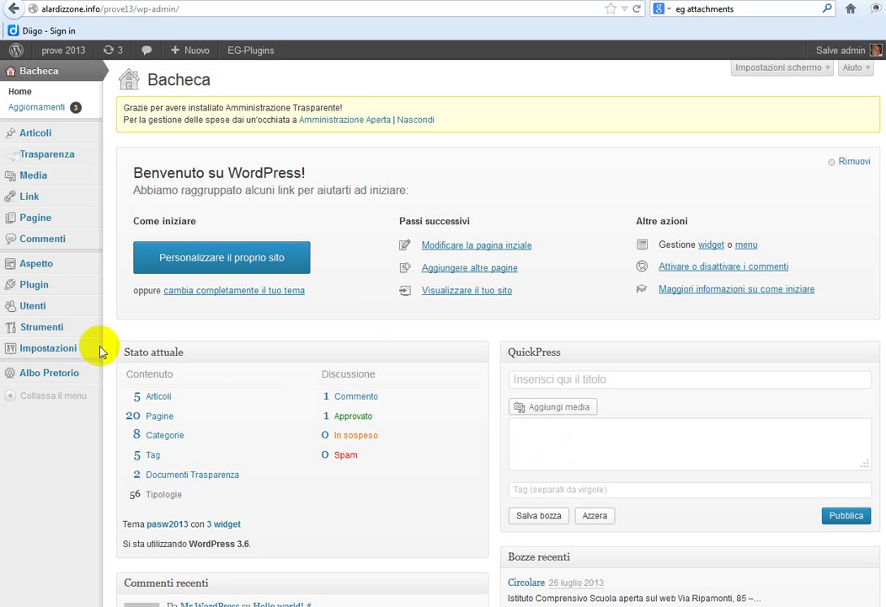
mouse_move(65, 358)
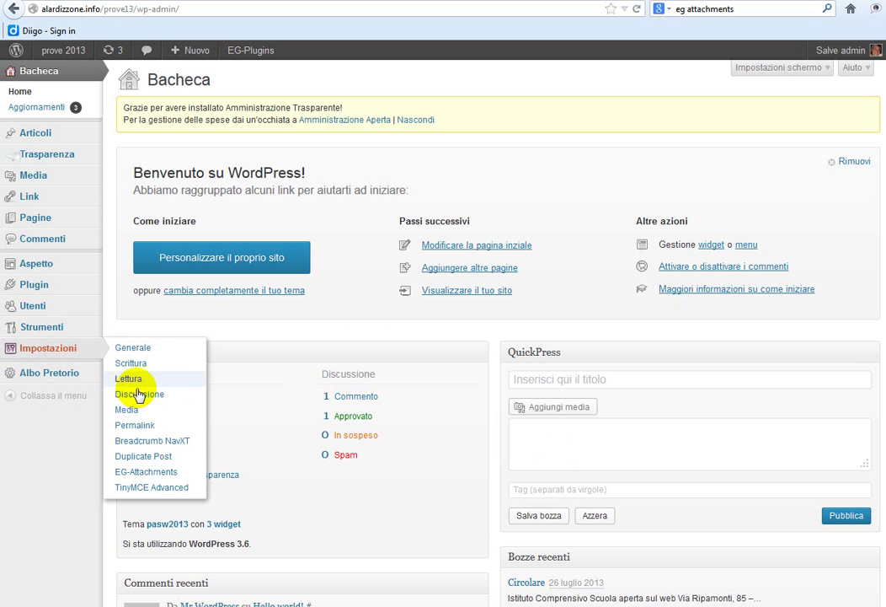
left_click(163, 476)
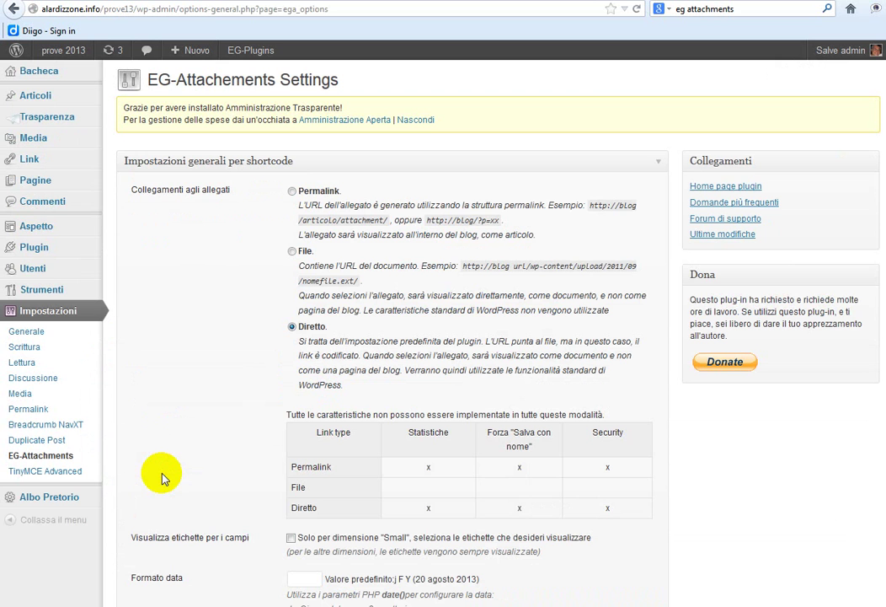
- Activate the automatic shortcode with "Alla fine" and disable it when a manually inserted shortcode is detected
scroll(228, 377, "down", 3)
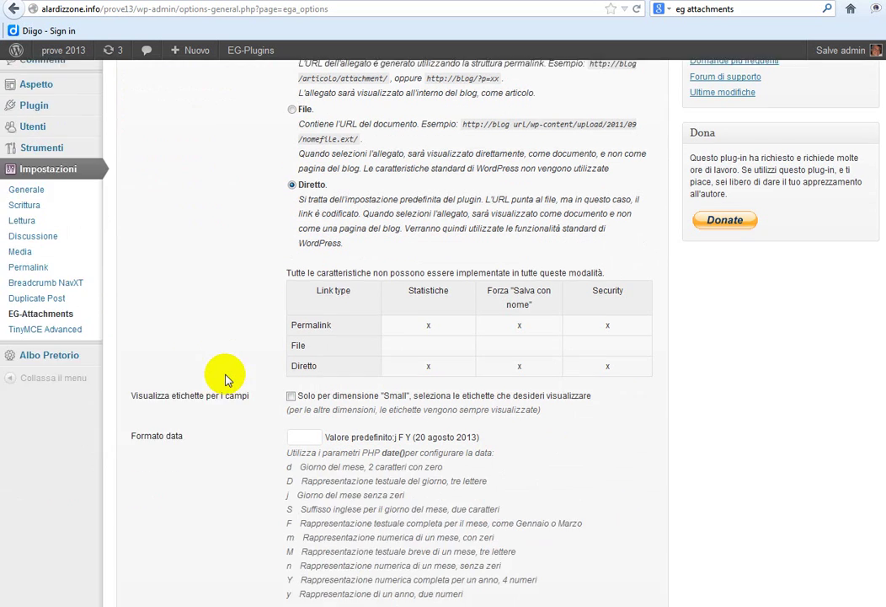
scroll(226, 379, "down", 9)
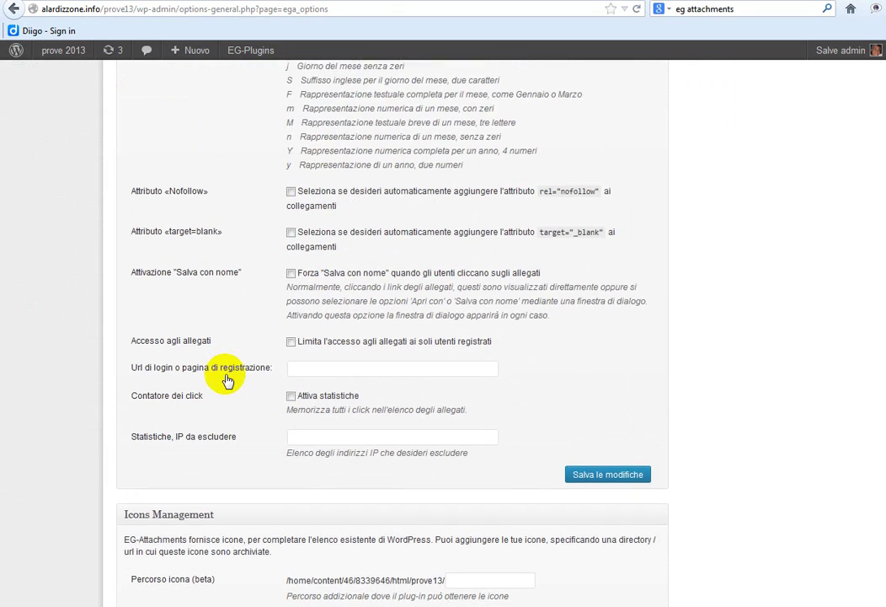
scroll(225, 379, "down", 7)
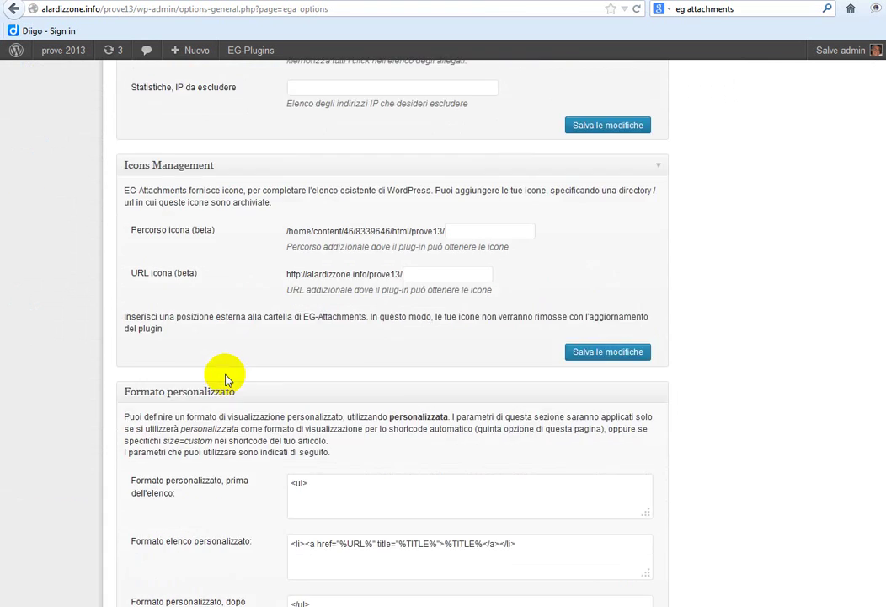
scroll(226, 379, "down", 9)
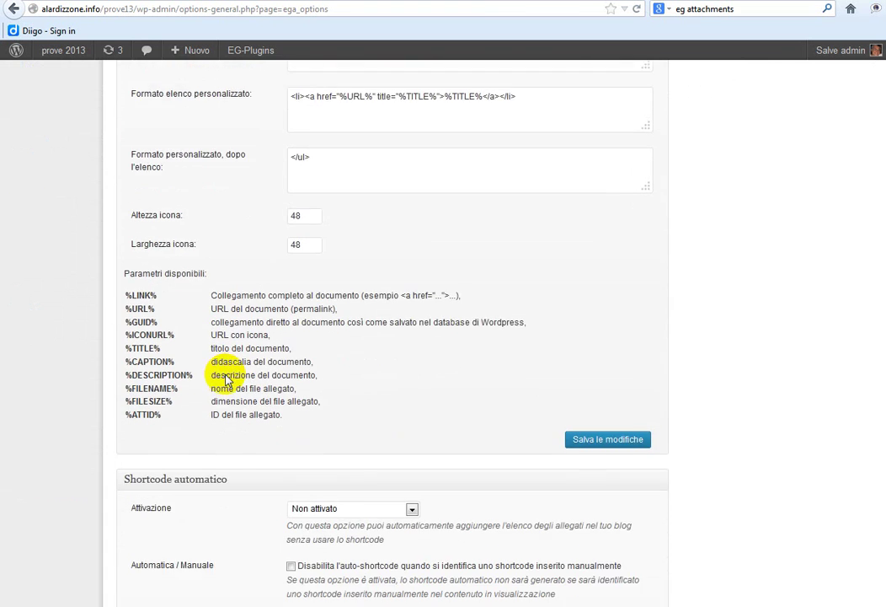
scroll(226, 379, "down", 3)
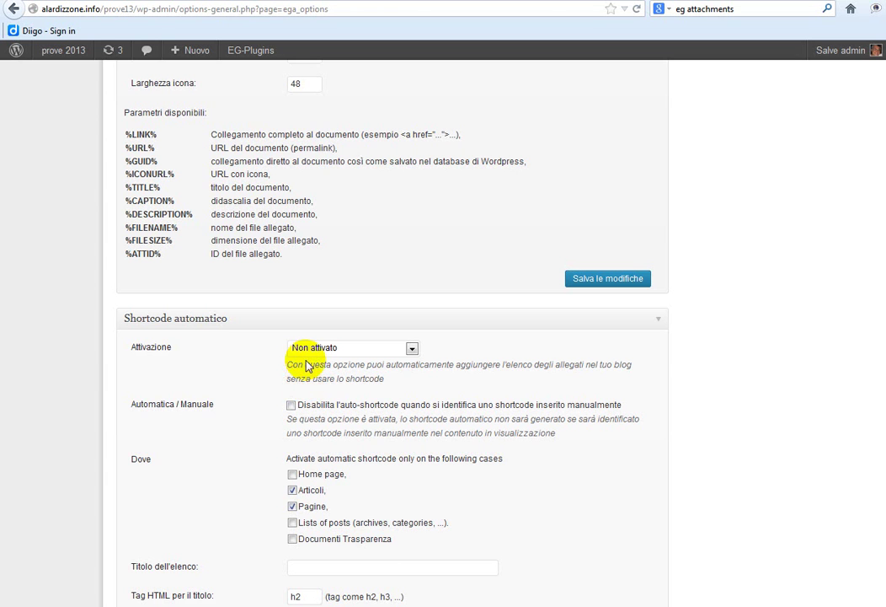
left_click(411, 349)
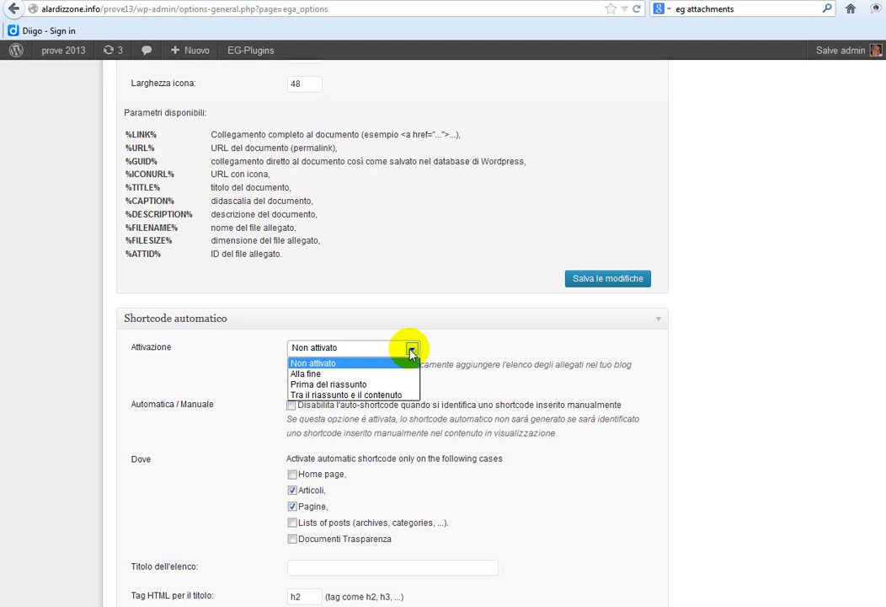
left_click(322, 376)
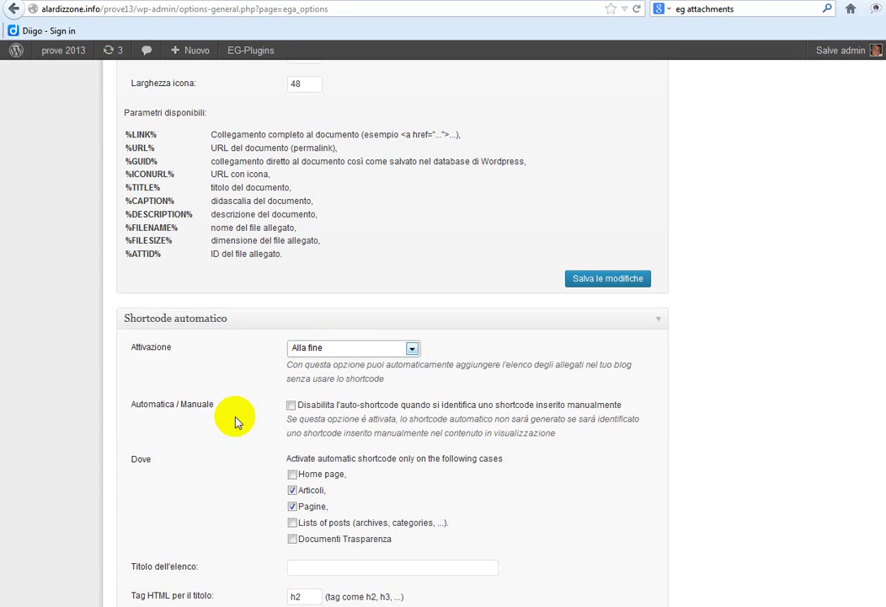
left_click(292, 406)
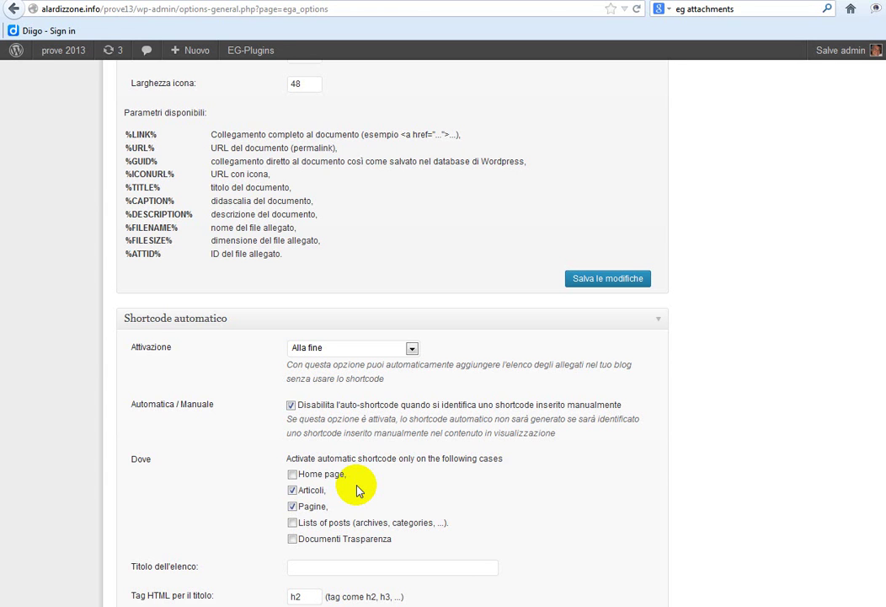
- Set the automatic shortcode's list title to "Allegati" and the title's HTML tag to h3
scroll(386, 505, "down", 2)
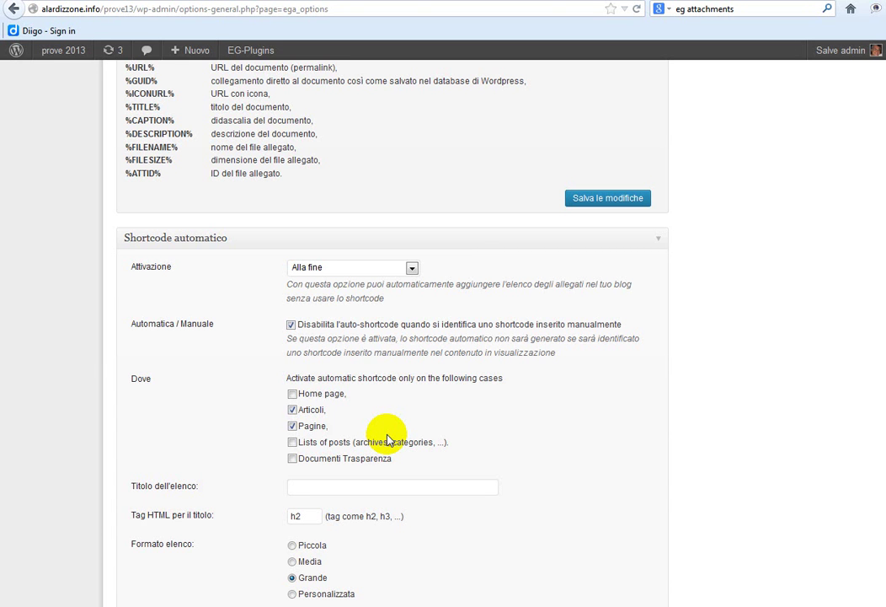
scroll(412, 404, "down", 3)
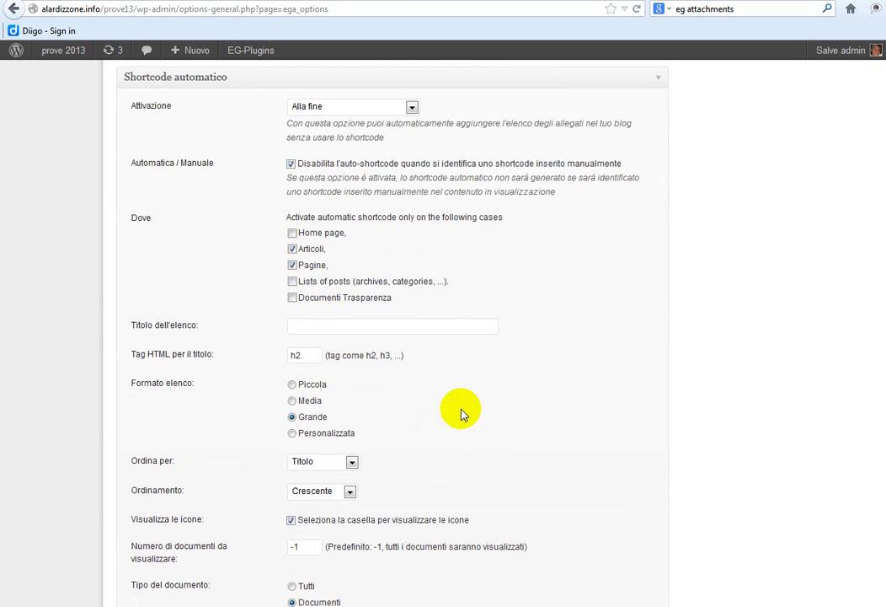
scroll(461, 411, "down", 2)
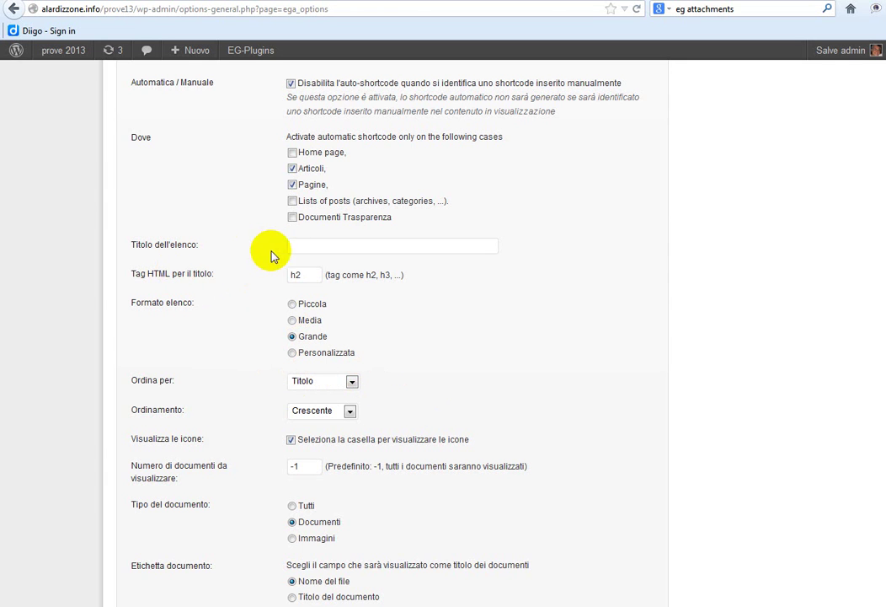
left_click(309, 247)
type("Alle")
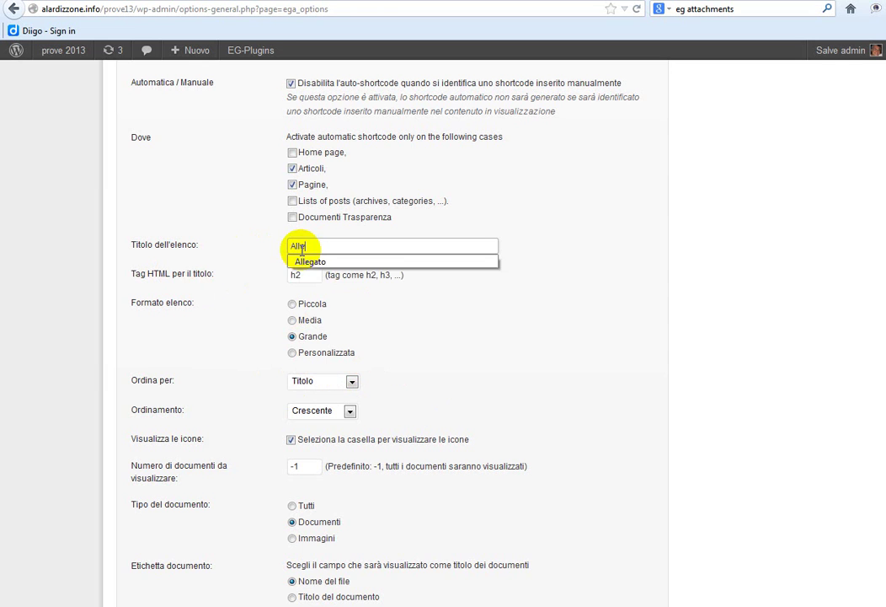
type("gati")
left_click(296, 275)
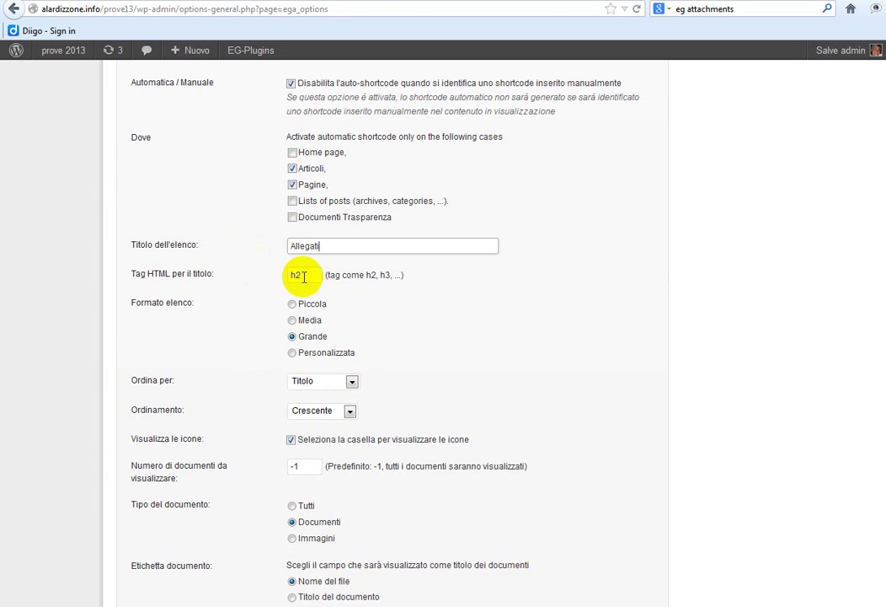
key("BackSpace")
type("3")
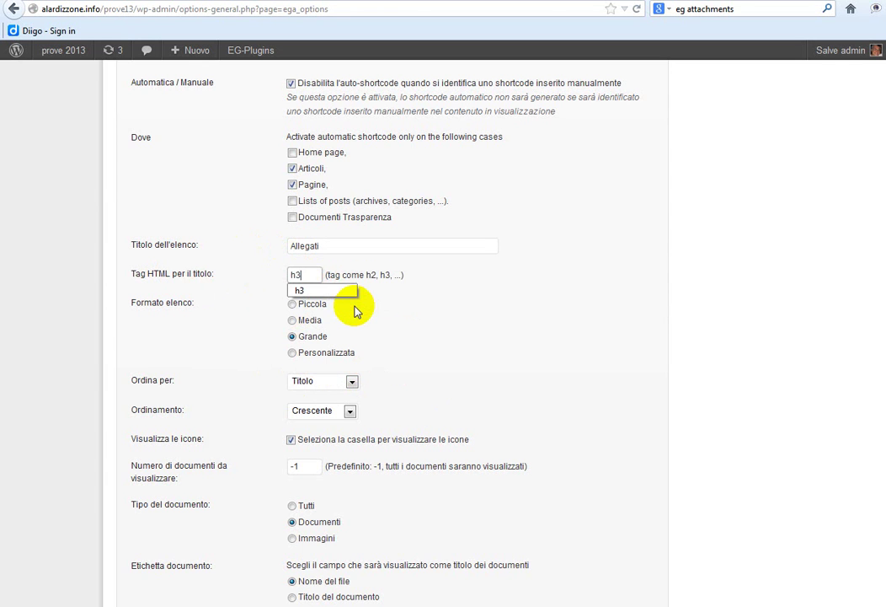
left_click(436, 336)
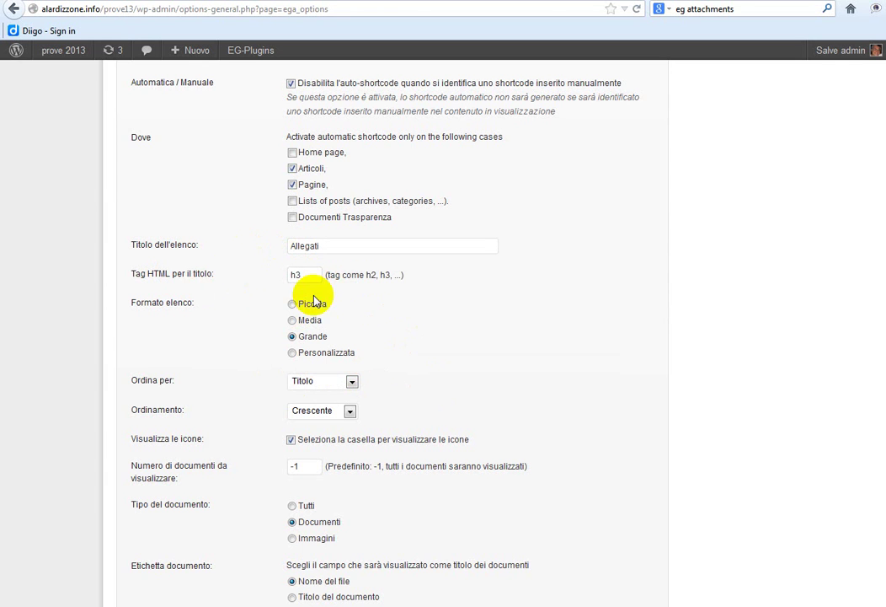
- Set the automatic shortcode's attachment list to be ordered by ID
scroll(391, 297, "down", 5)
scroll(335, 293, "down", 1)
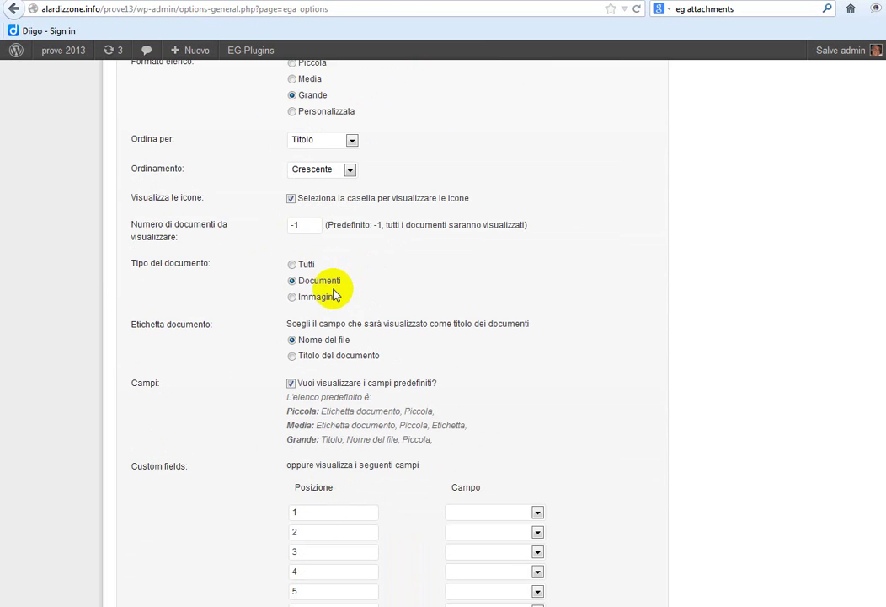
left_click(349, 139)
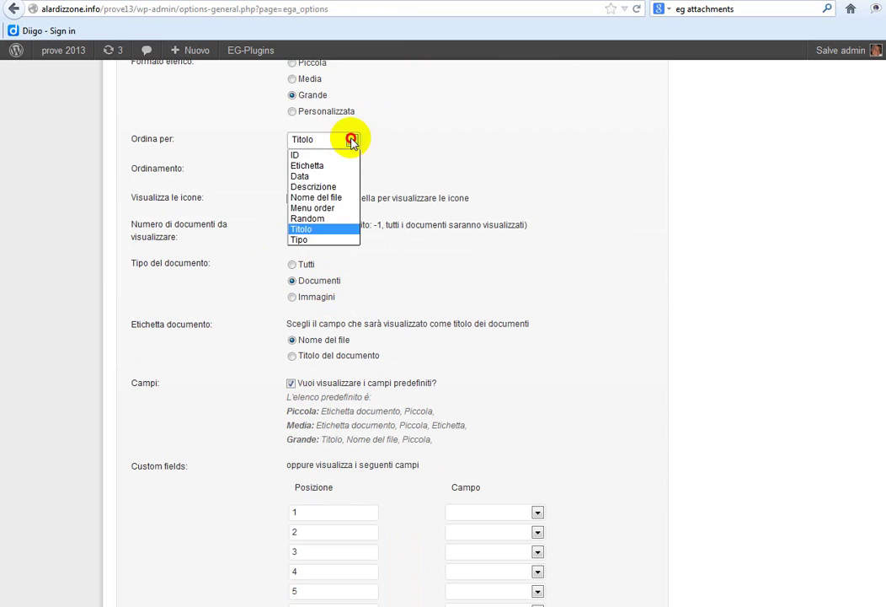
left_click(295, 155)
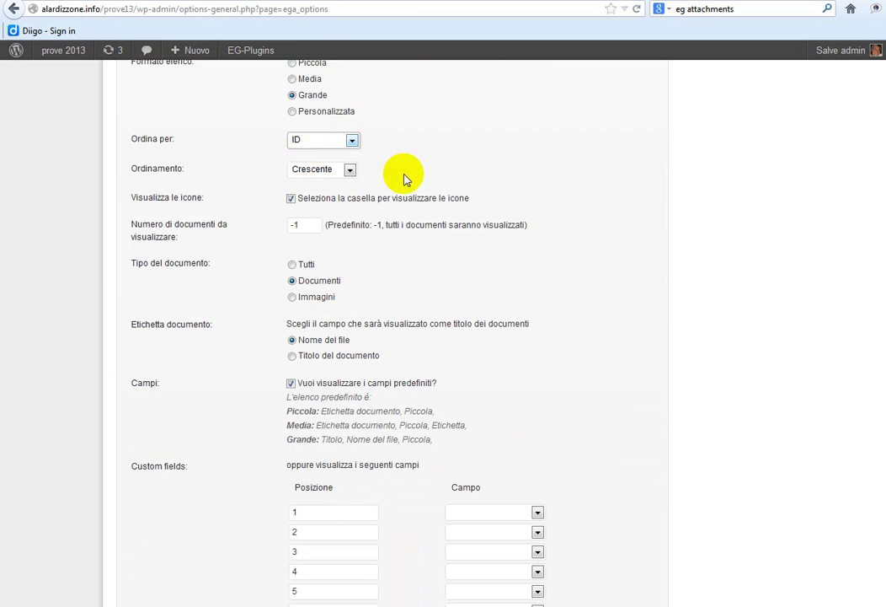
- Turn off the predefined fields and assign custom fields Titolo, Nome del file and Dimensione to positions 1, 2 and 3
scroll(451, 317, "down", 2)
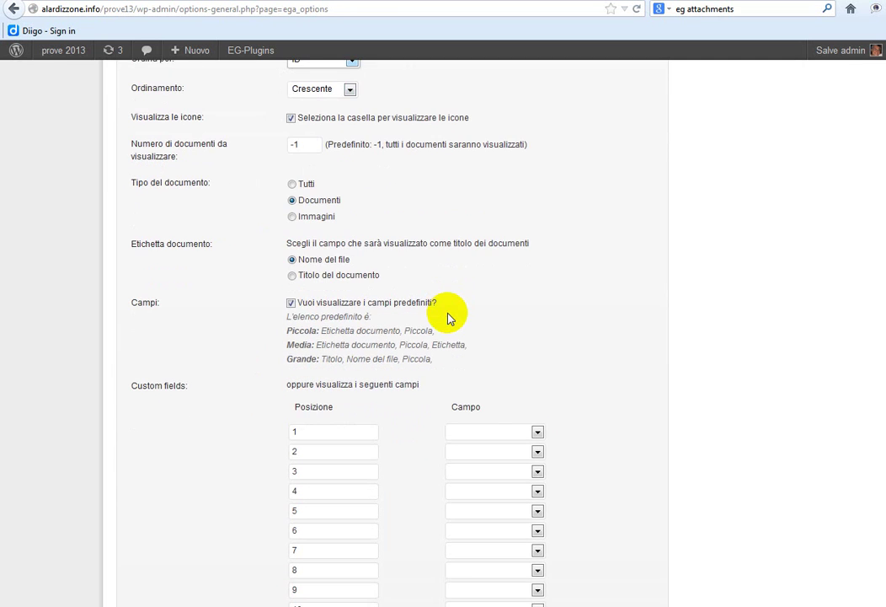
scroll(449, 317, "down", 2)
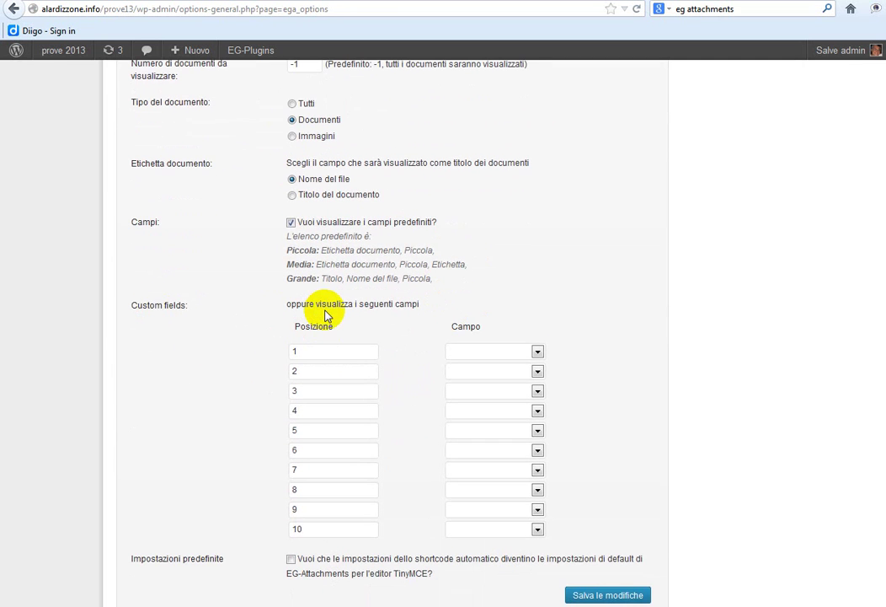
left_click(291, 223)
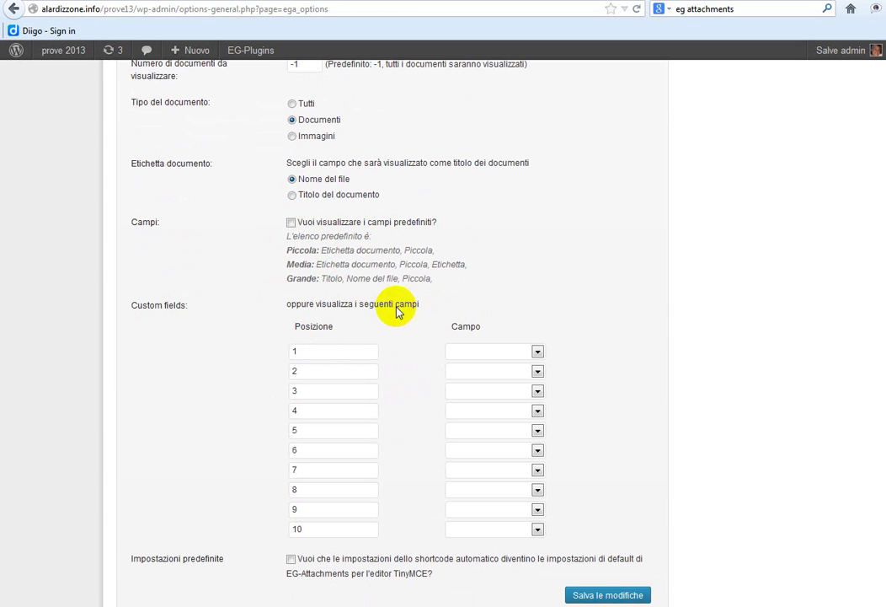
scroll(455, 321, "down", 1)
scroll(482, 329, "down", 3)
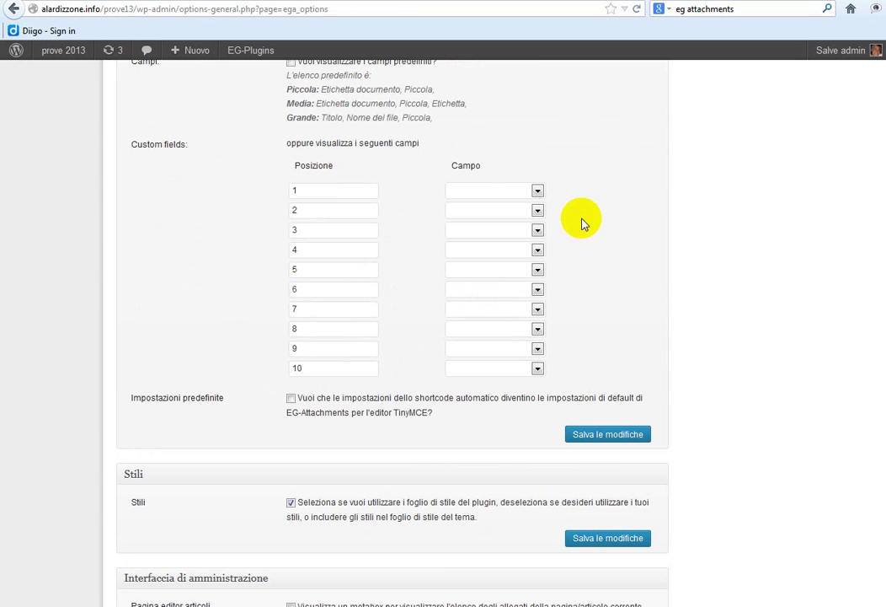
left_click(537, 191)
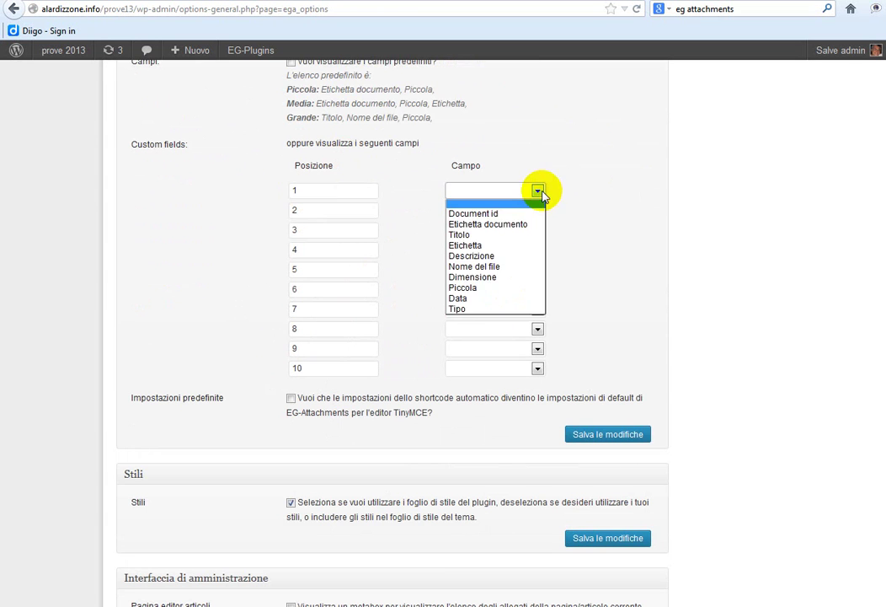
left_click(499, 240)
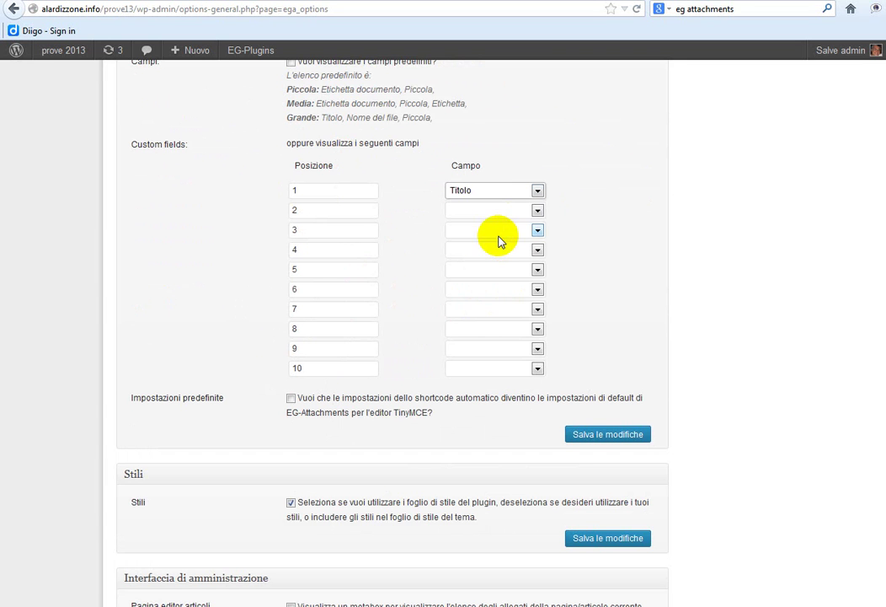
left_click(537, 211)
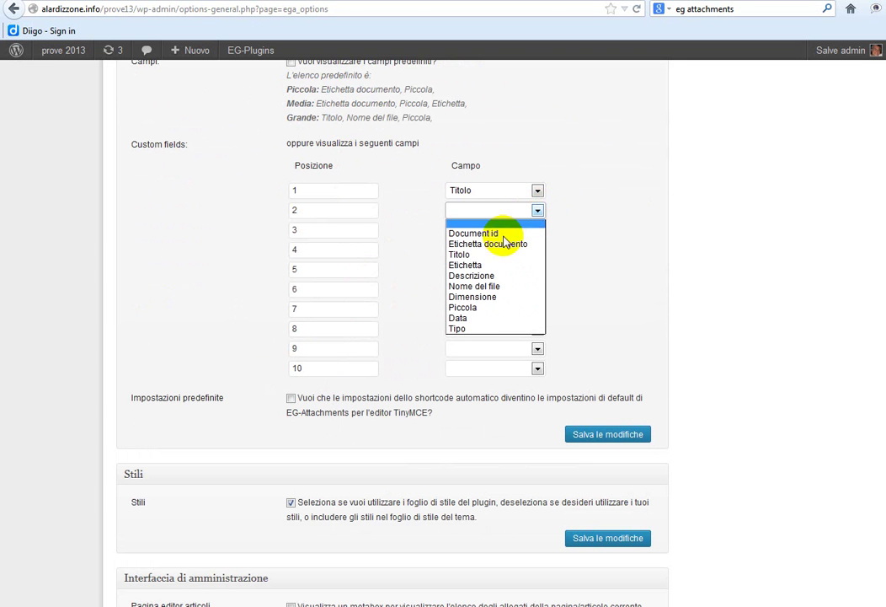
left_click(483, 287)
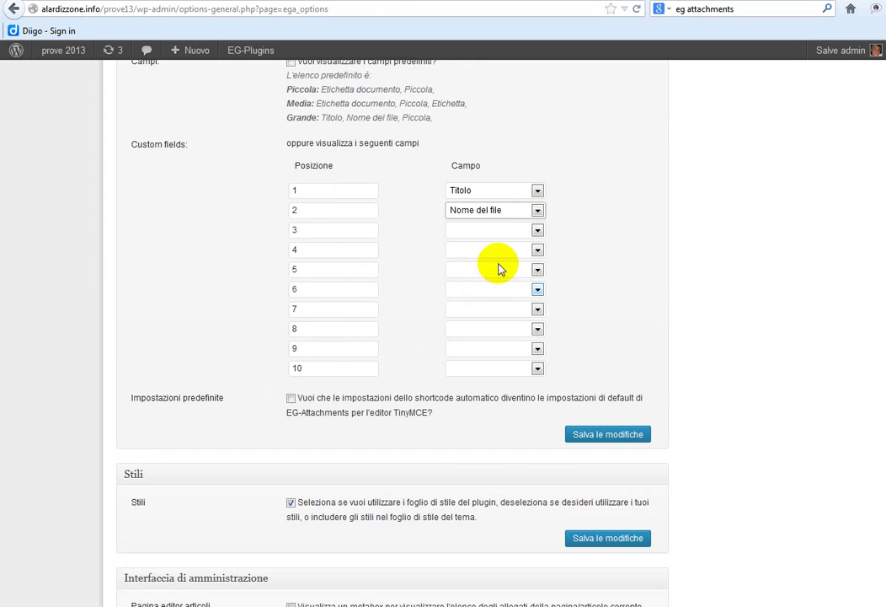
left_click(537, 230)
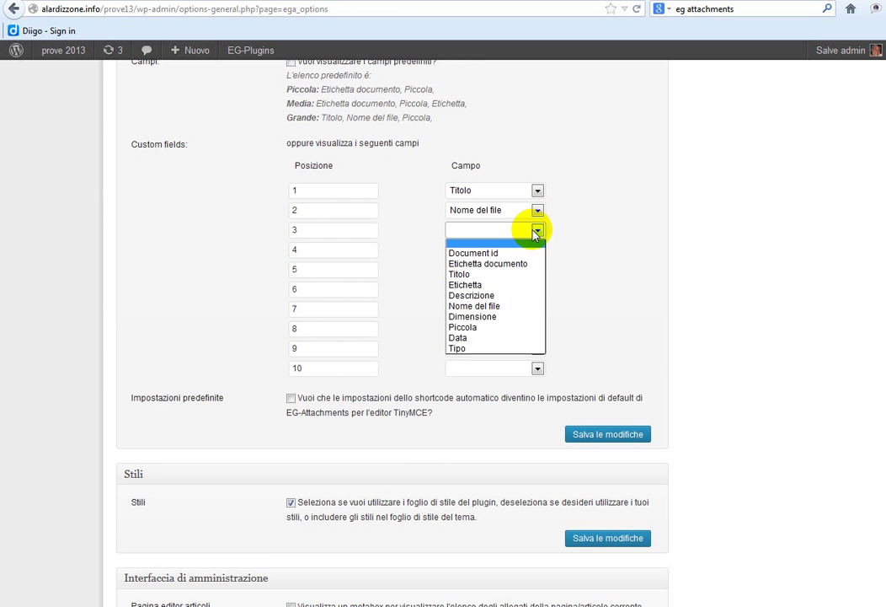
left_click(474, 317)
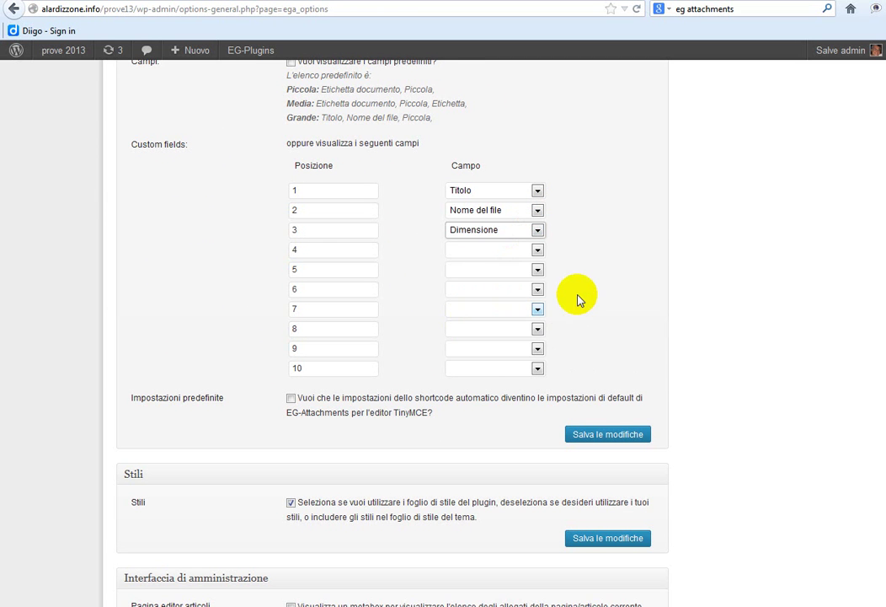
- Review the automatic shortcode options and save the changed settings
scroll(578, 297, "up", 2)
scroll(578, 297, "up", 10)
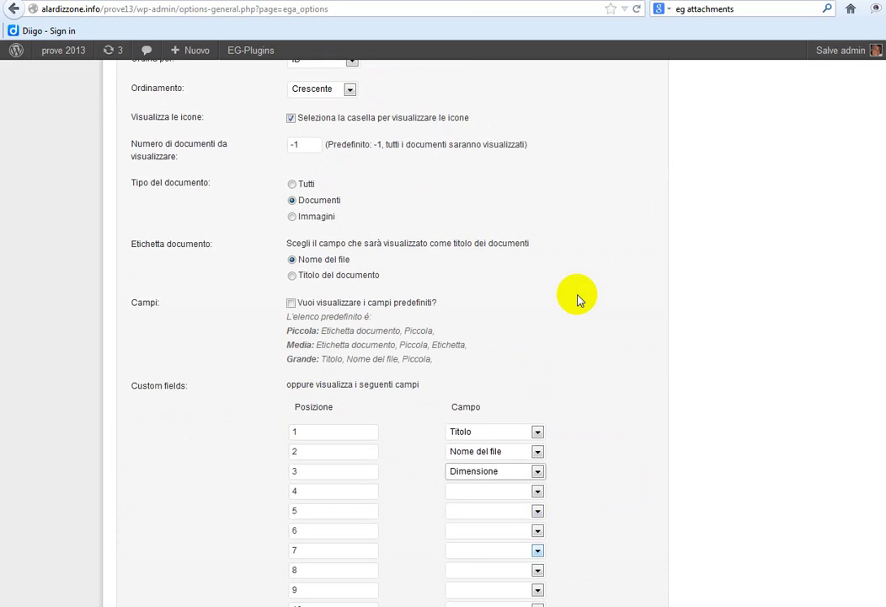
scroll(578, 296, "up", 4)
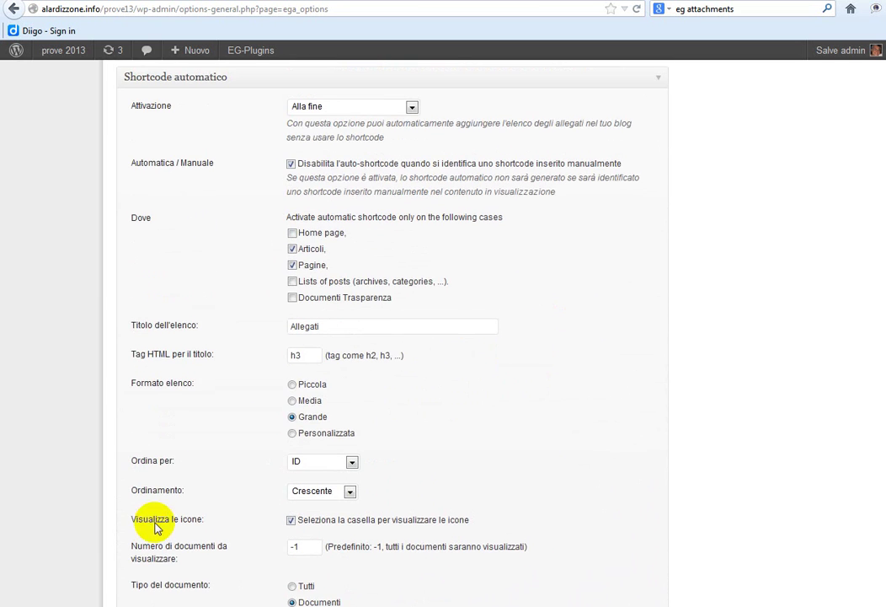
scroll(399, 444, "down", 15)
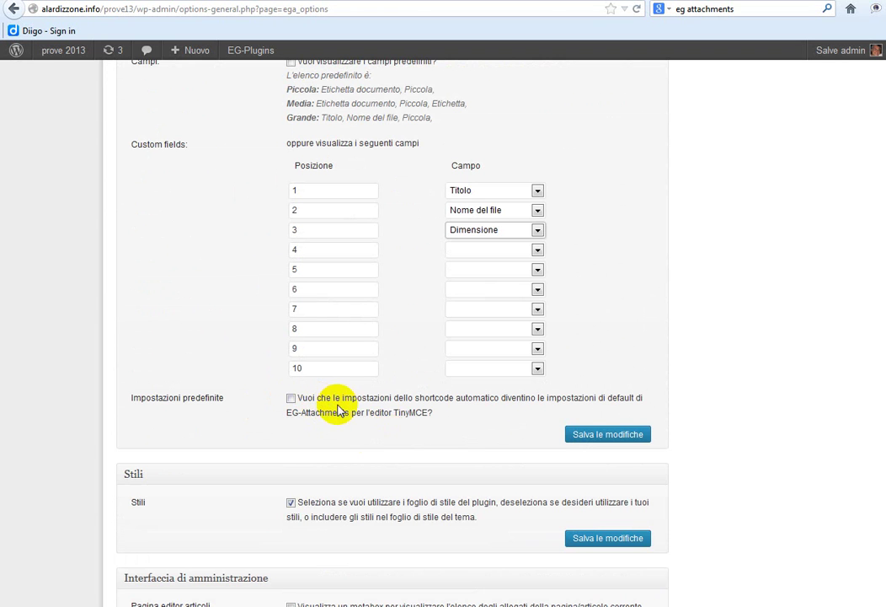
left_click(517, 405)
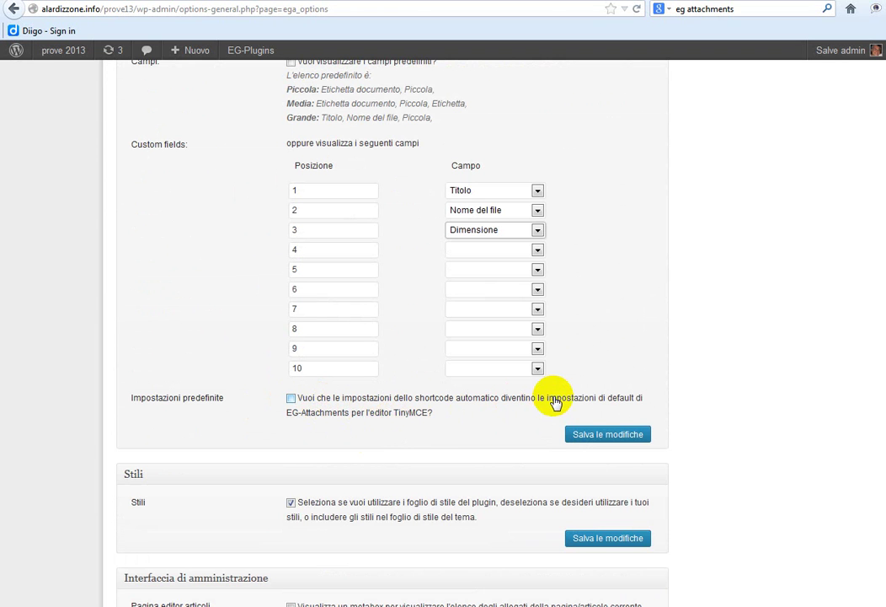
left_click(512, 409)
left_click(385, 414)
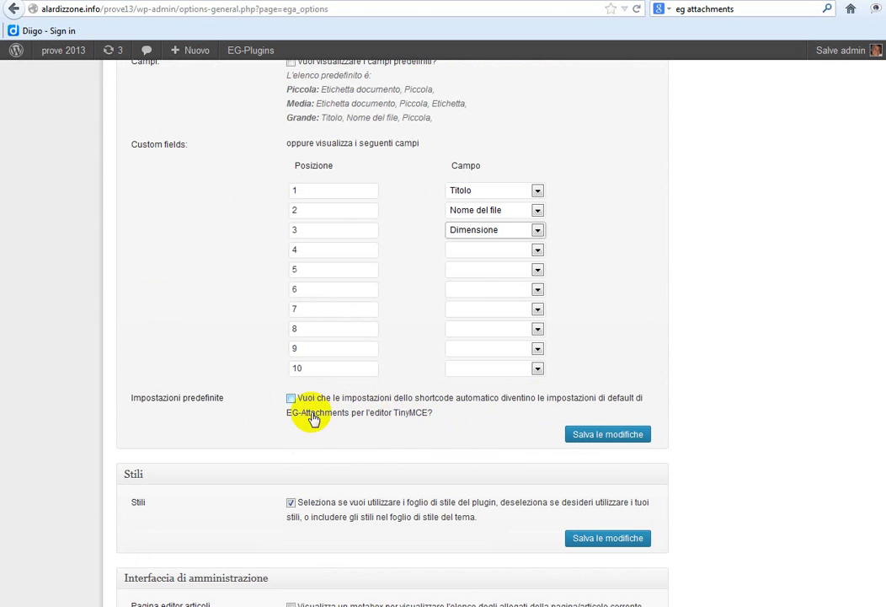
left_click(584, 438)
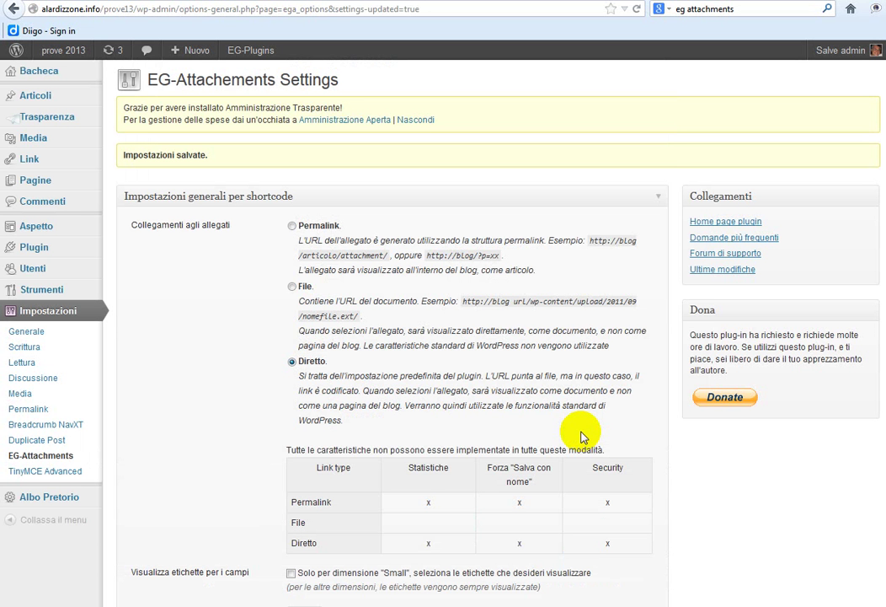
- Create a new article titled "prova 2 allegati"
left_click(183, 54)
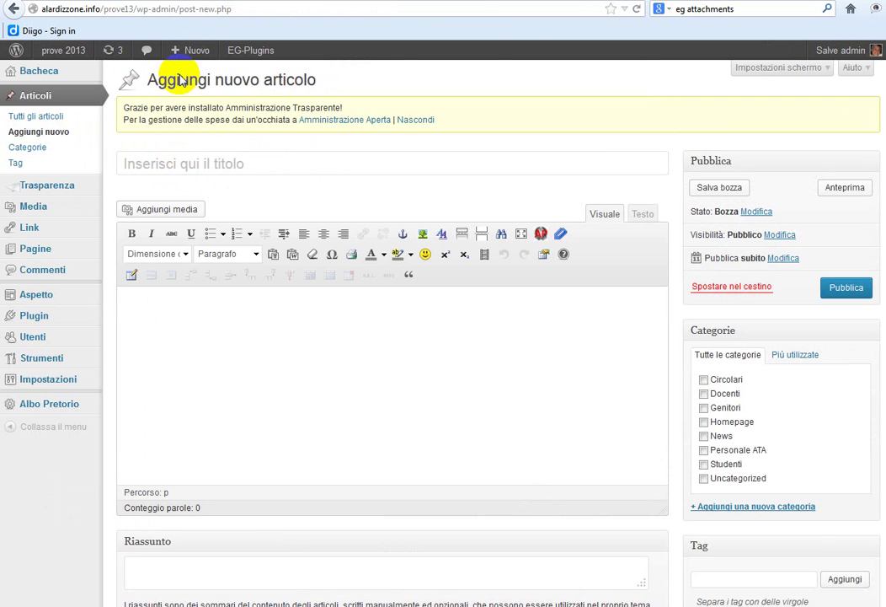
left_click(151, 162)
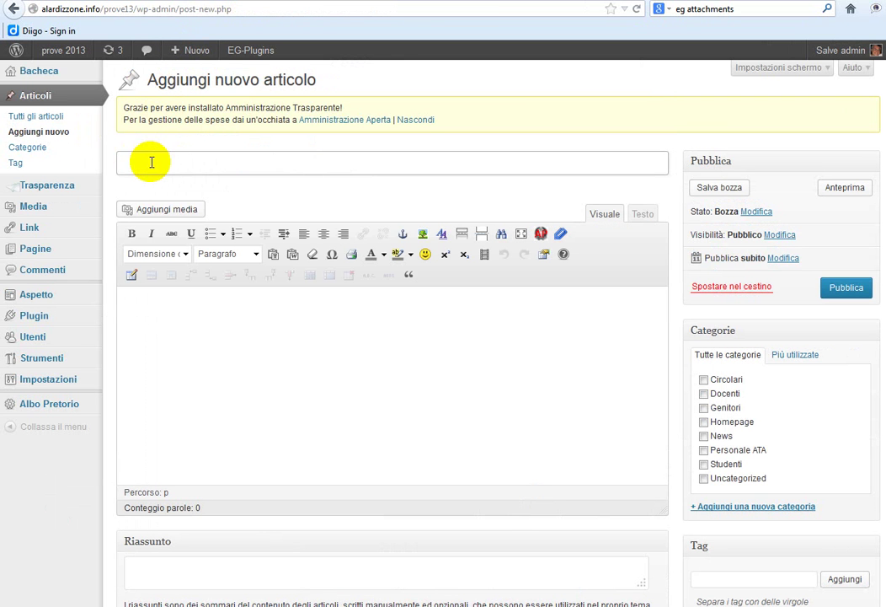
type("prova 2 alle")
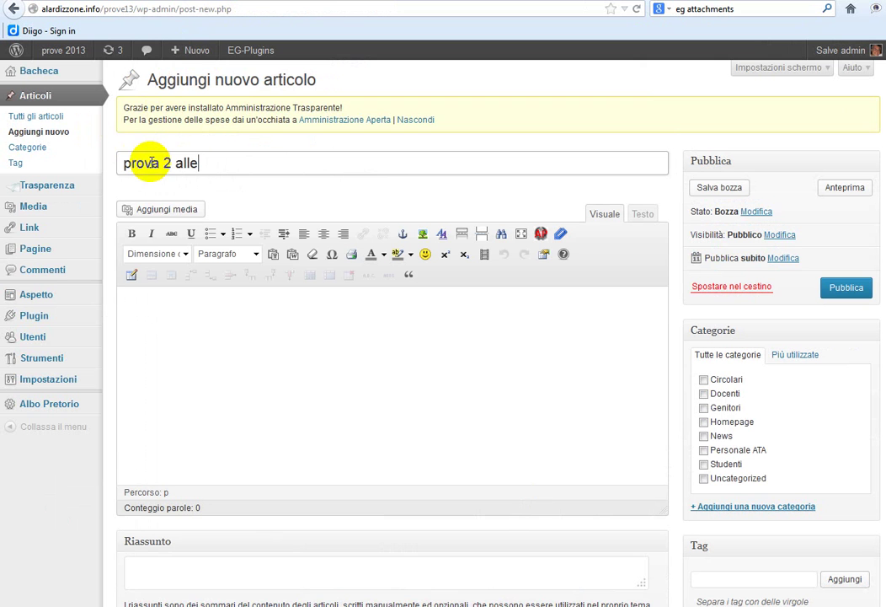
type("gati")
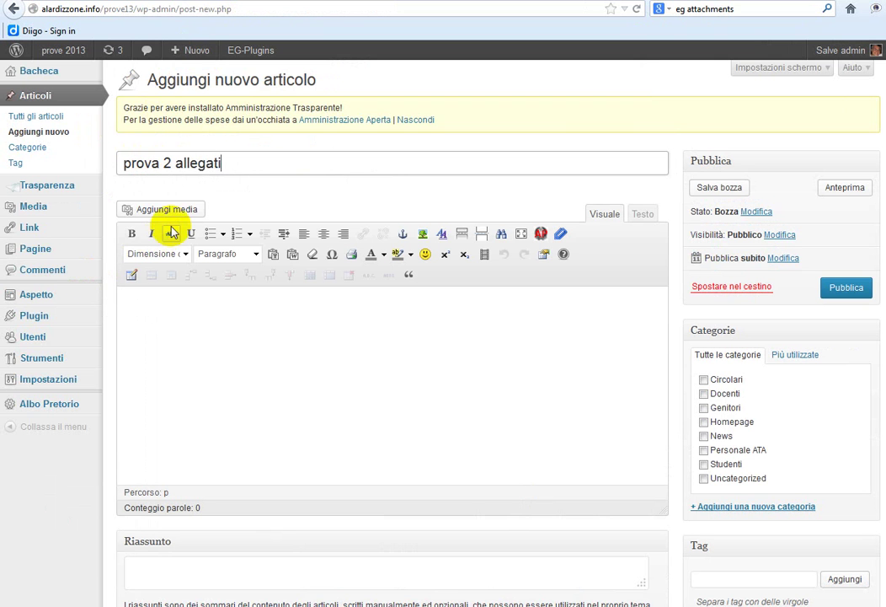
- Upload the OpenDocument file settimana1 from the corsowpfb folder to the article's media
left_click(175, 212)
left_click(205, 105)
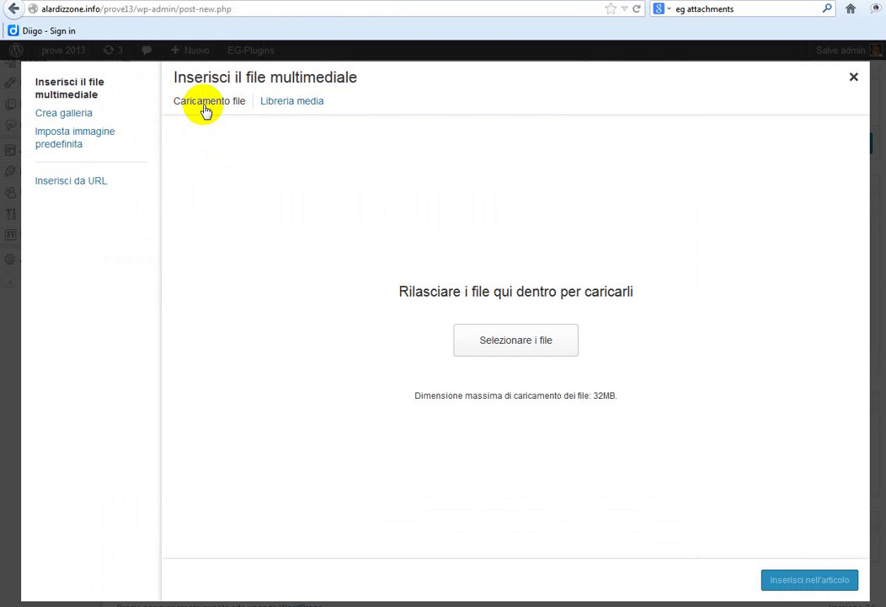
left_click(523, 340)
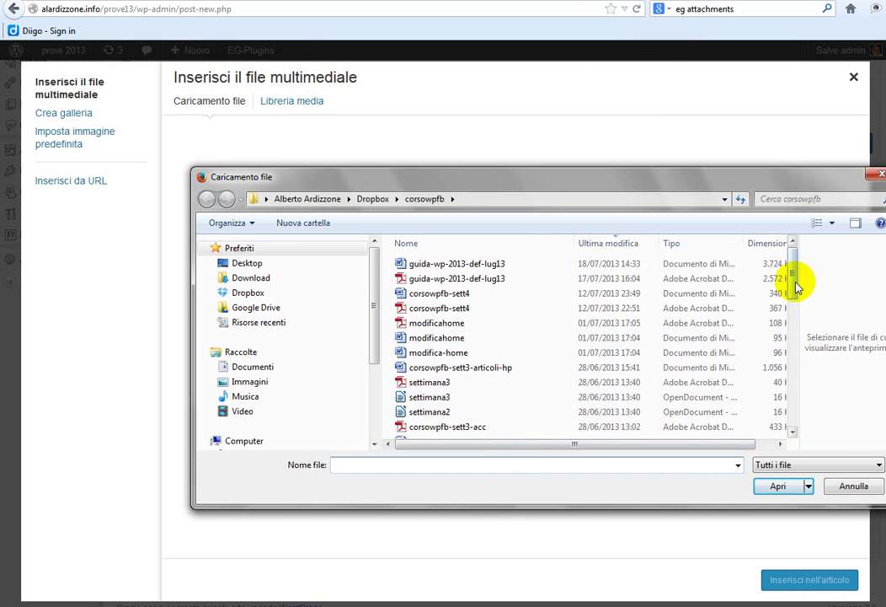
left_click_drag(789, 280, 775, 336)
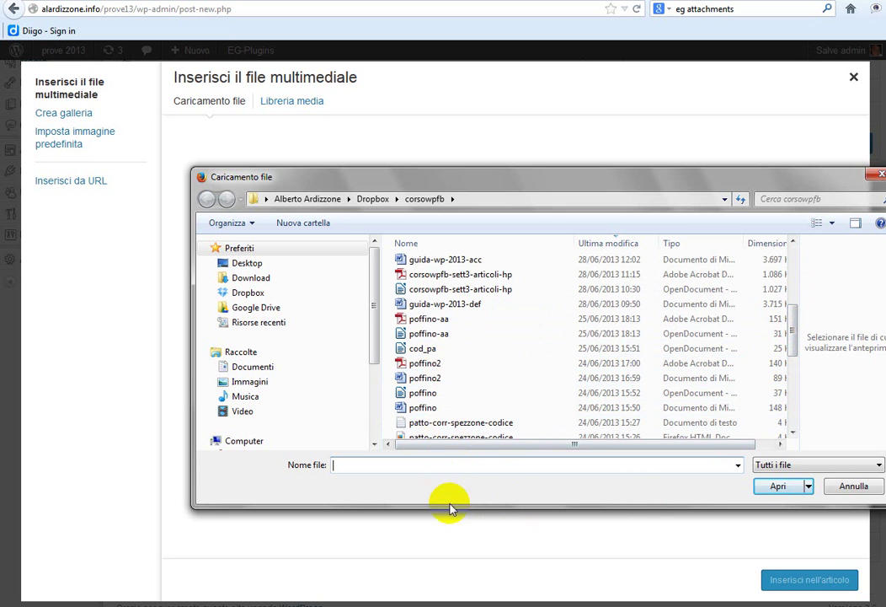
left_click(434, 319)
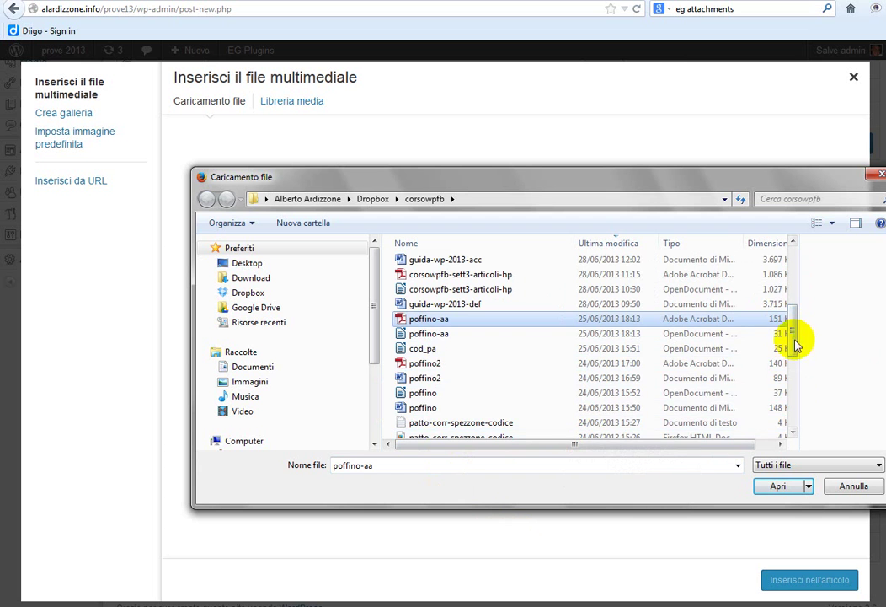
left_click_drag(794, 341, 786, 405)
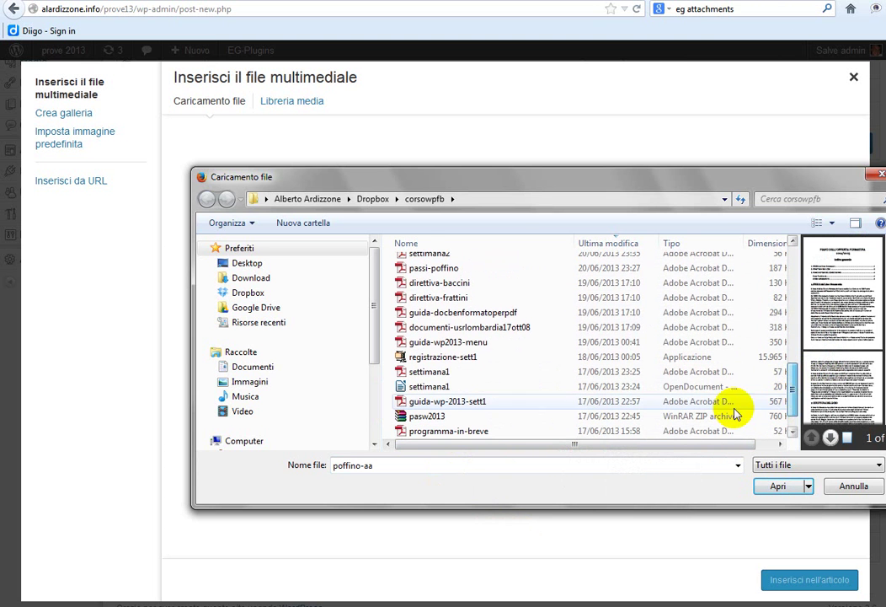
left_click(436, 387)
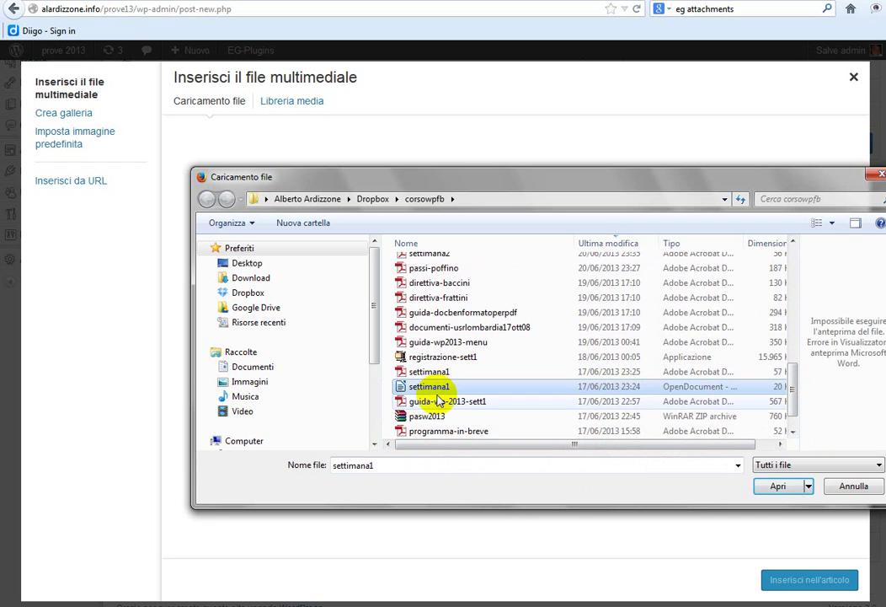
left_click(779, 486)
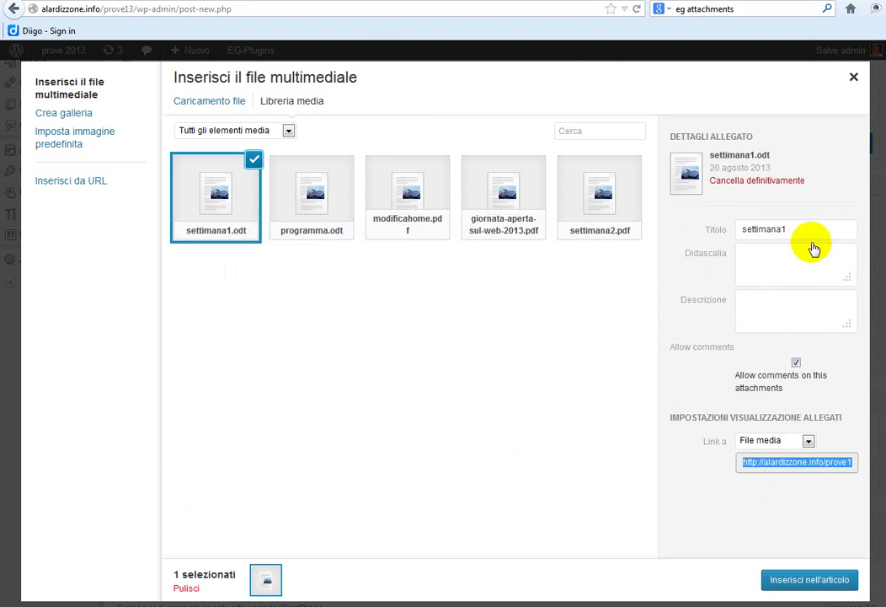
- Set the title of the uploaded settimana1.odt attachment to "Programma delle prima settimana"
left_click(759, 236)
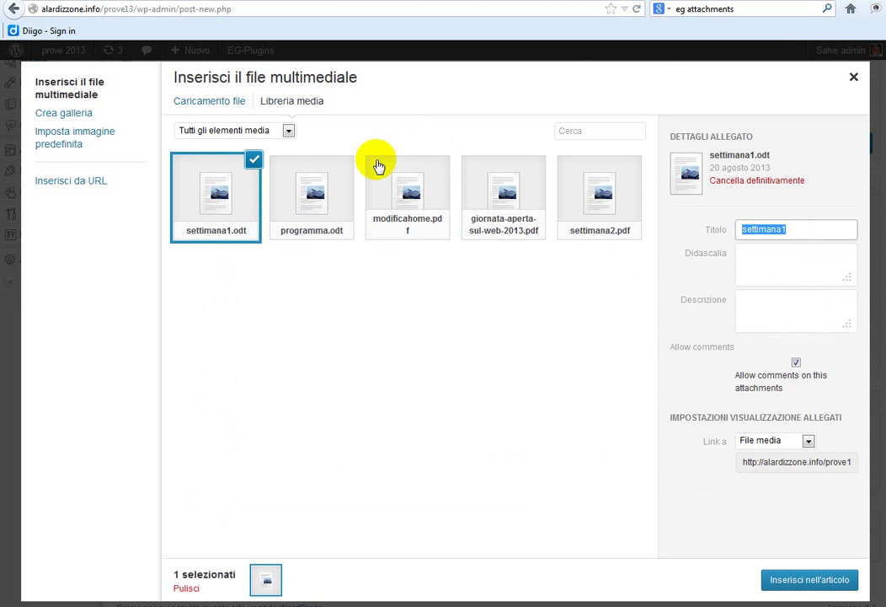
type("Programma delle p")
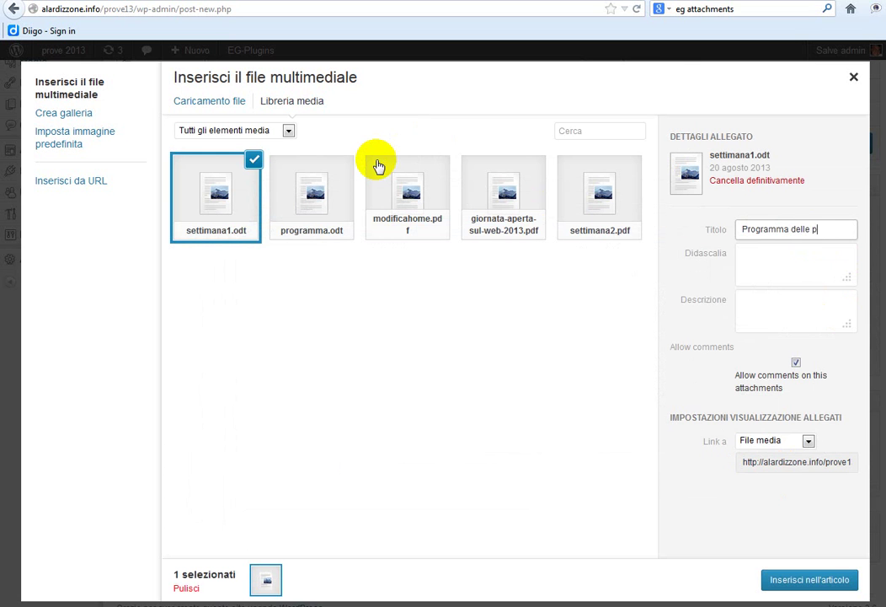
type("rima settimana")
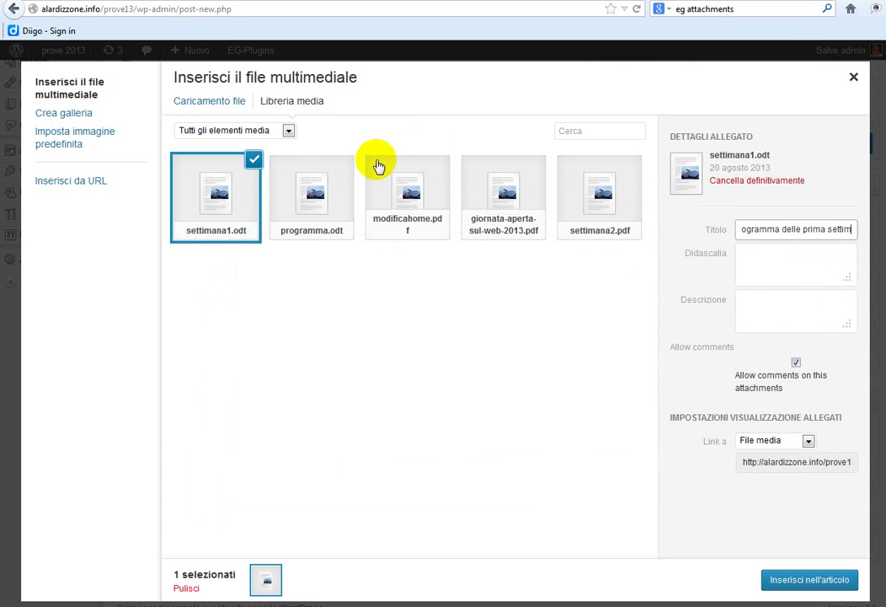
- Deselect settimana1.odt and filter the media library to items uploaded to this article ("Caricato in questo articolo")
left_click(226, 221)
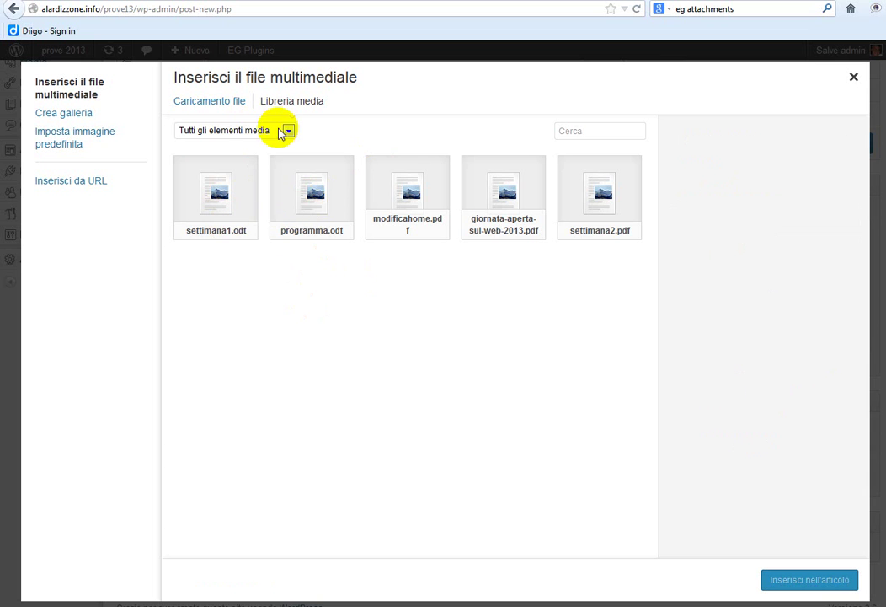
left_click(288, 131)
left_click(247, 157)
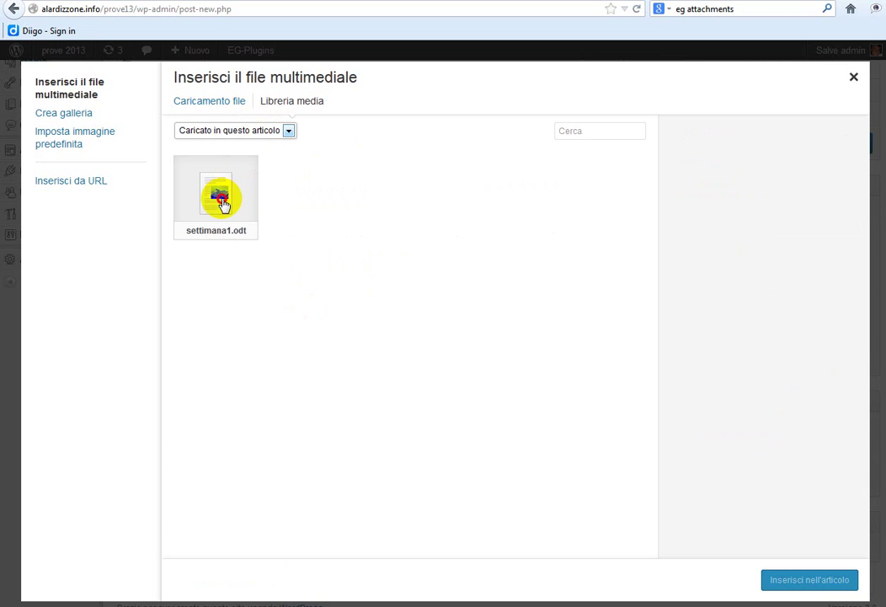
- Upload the PDF file guida-wp-2013-def-lug13 from the corsowpfb folder to the article's media
left_click(223, 204)
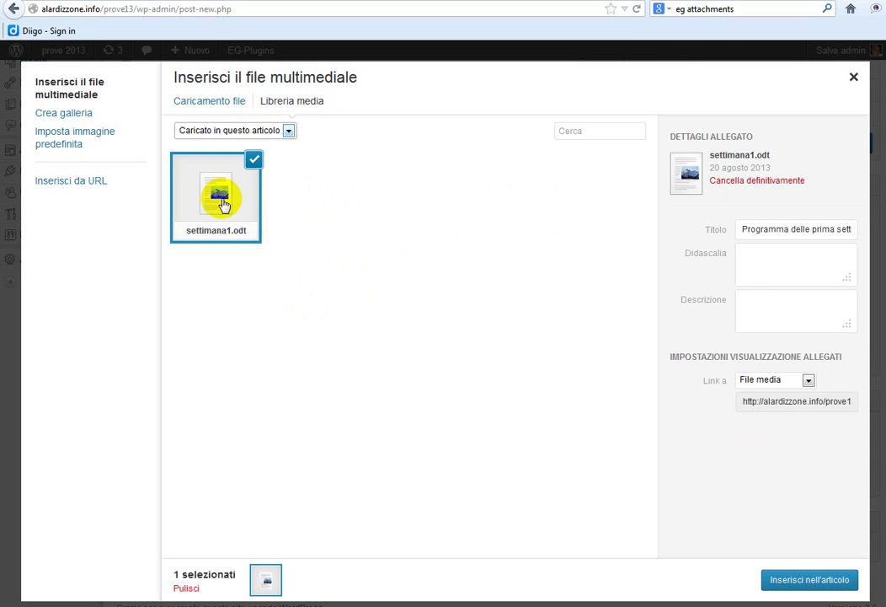
left_click(202, 107)
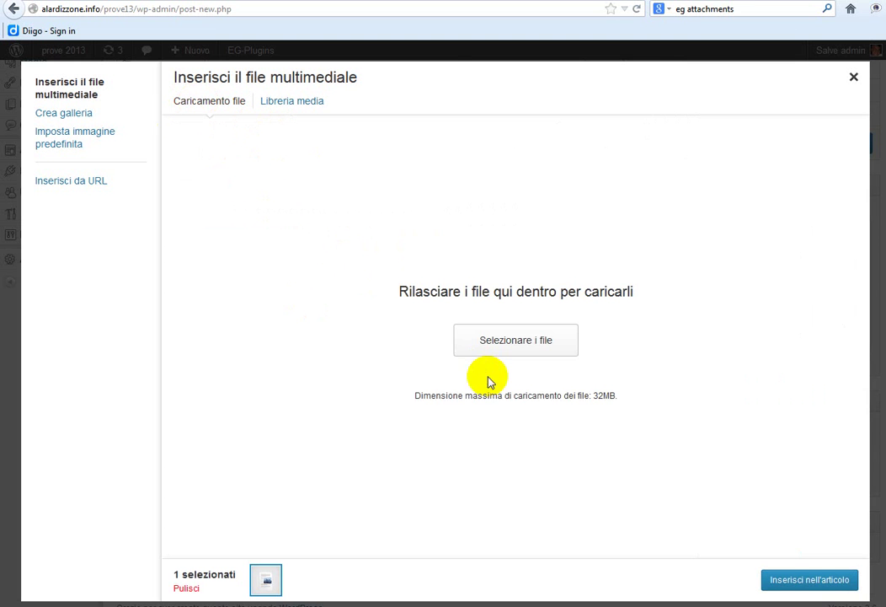
left_click(526, 352)
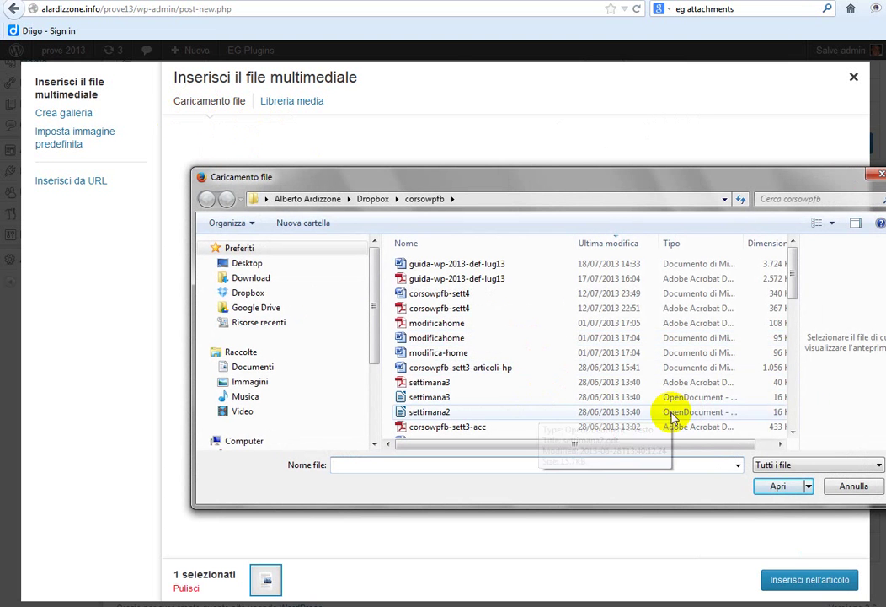
left_click_drag(792, 281, 792, 287)
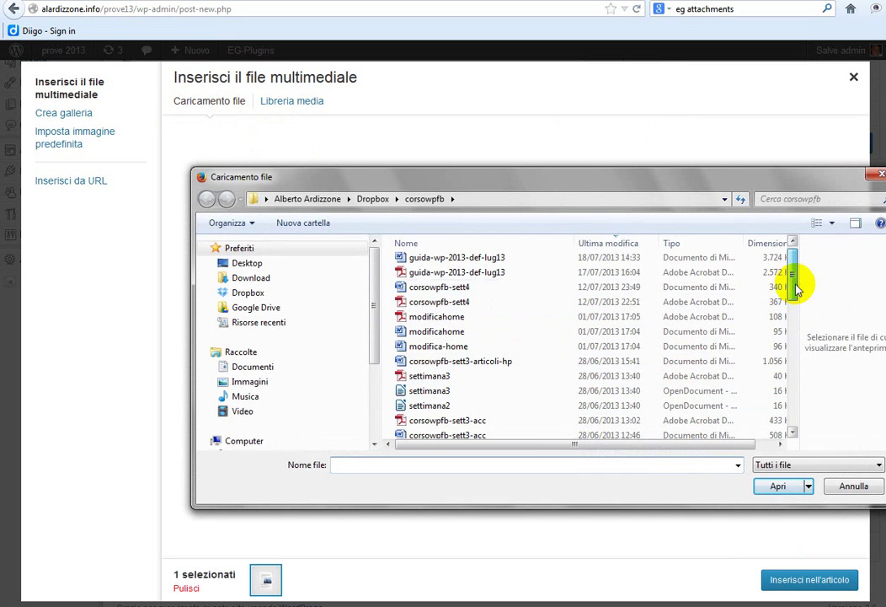
left_click(429, 273)
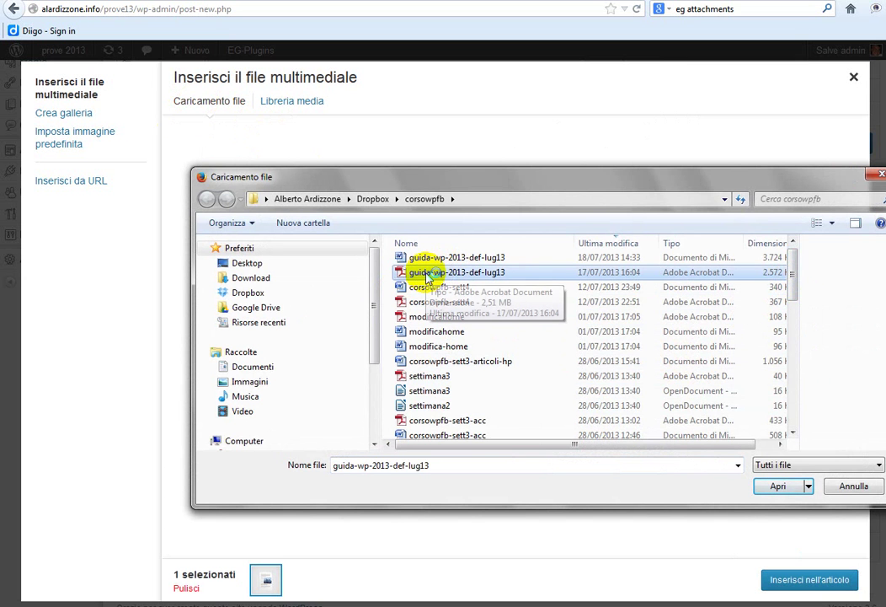
left_click(768, 489)
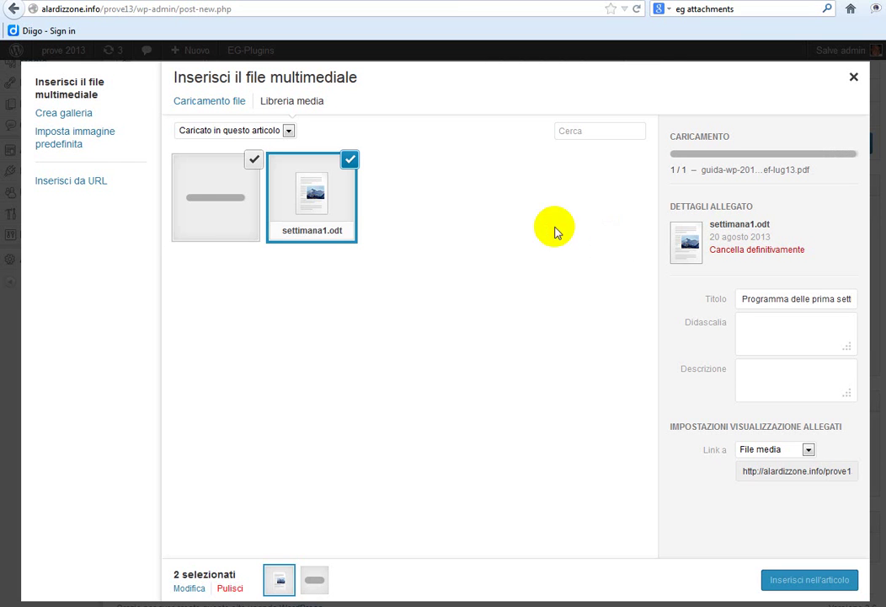
- Set the title of the guida-wp-2013-def-lug13.pdf attachment to "Guida a pasw2014, aggiornata a luglio 2013"
left_click(221, 213)
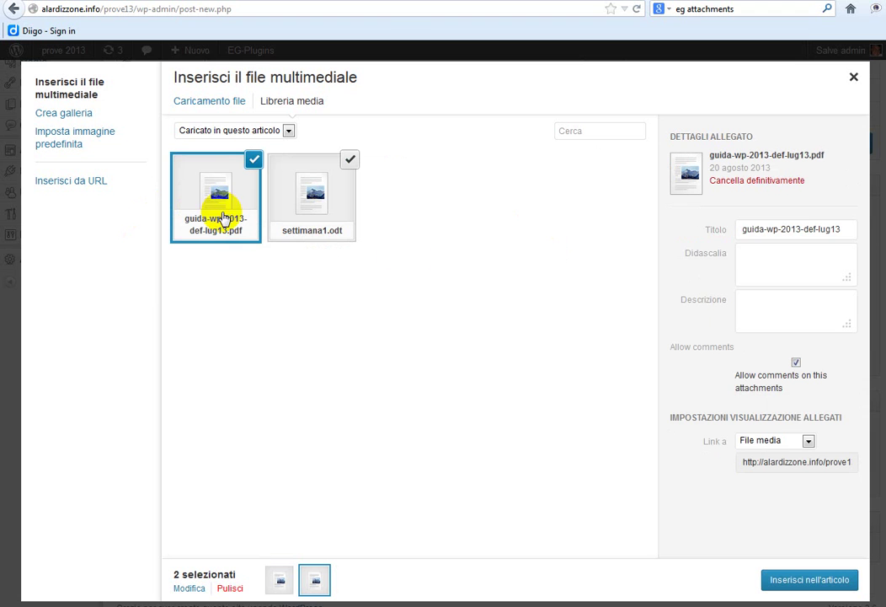
left_click(851, 233)
triple_click(804, 229)
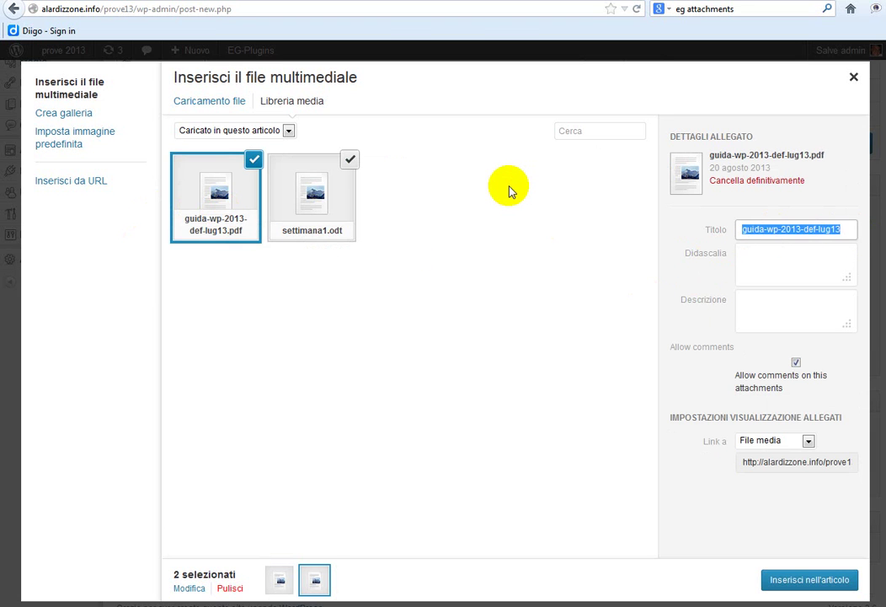
type("Guida")
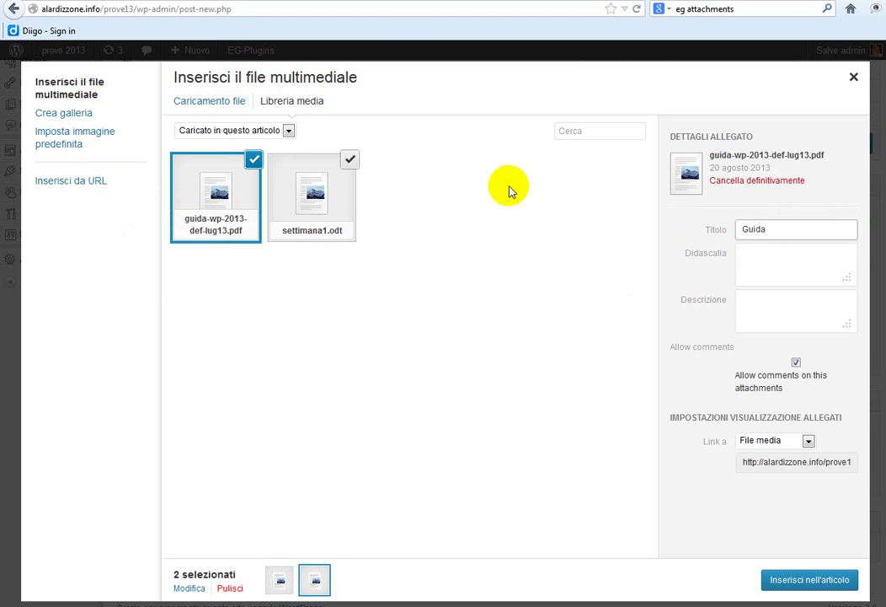
type(" a pasw2014, aggiornata a")
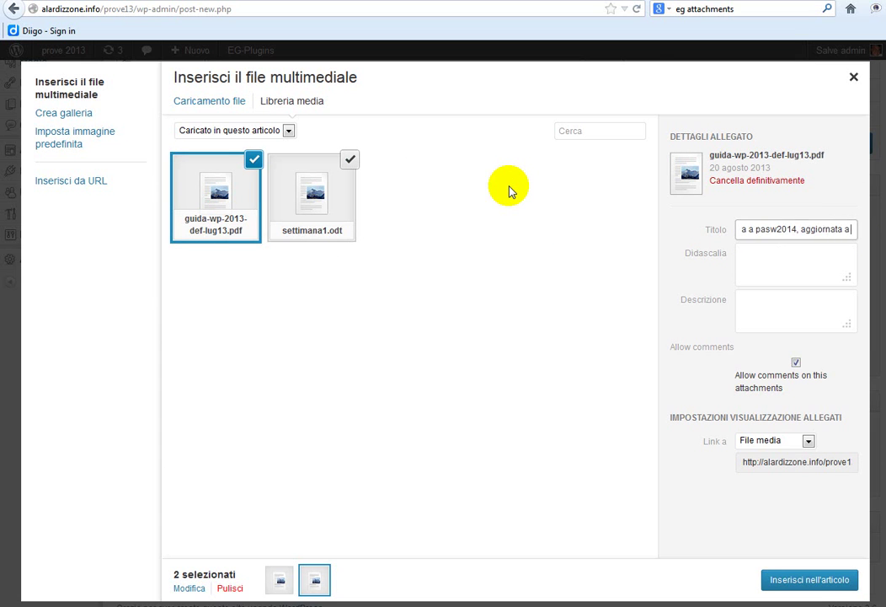
type("m")
key("BackSpace")
type("luglio")
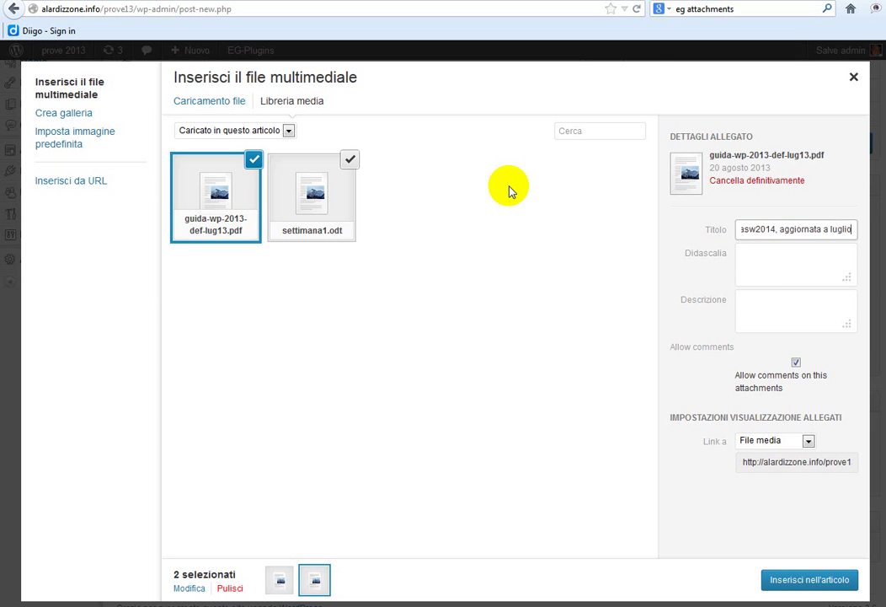
type(" 2013")
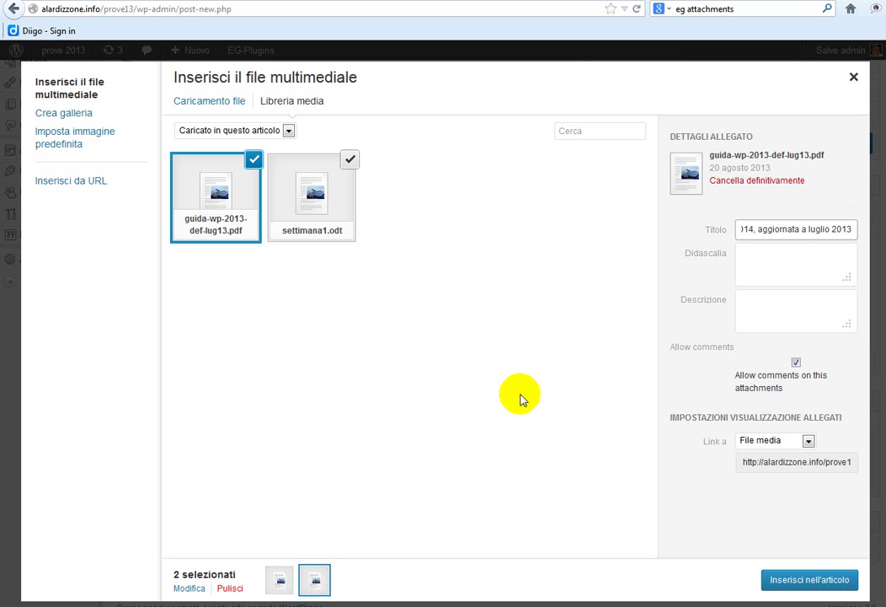
left_click(528, 417)
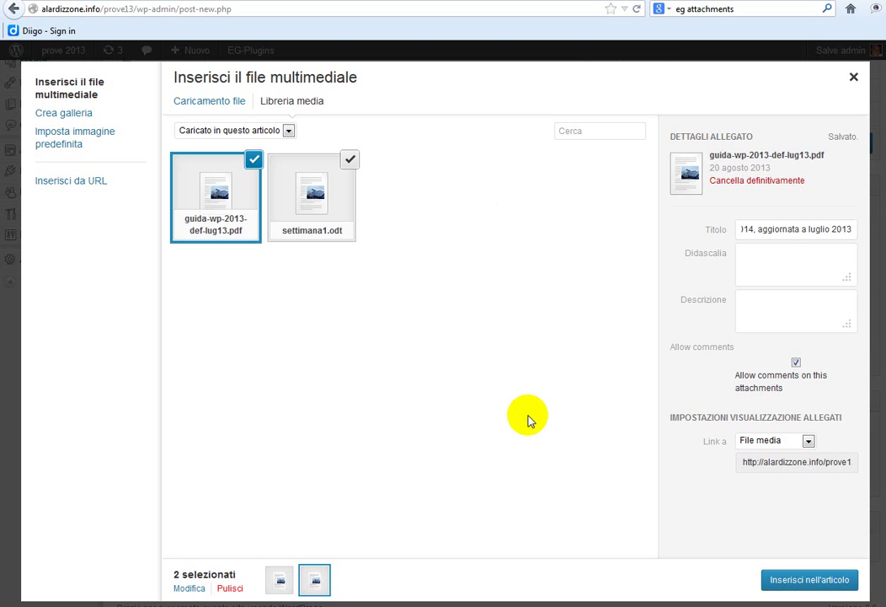
- Publish the article with the body text "Testo lavoro" and view it on the site
left_click(853, 78)
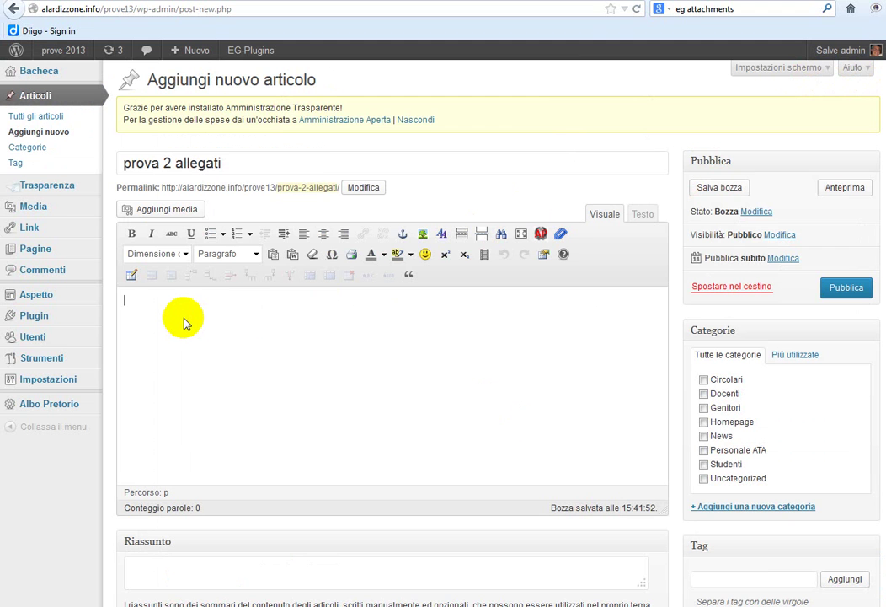
type("Testo lavoro")
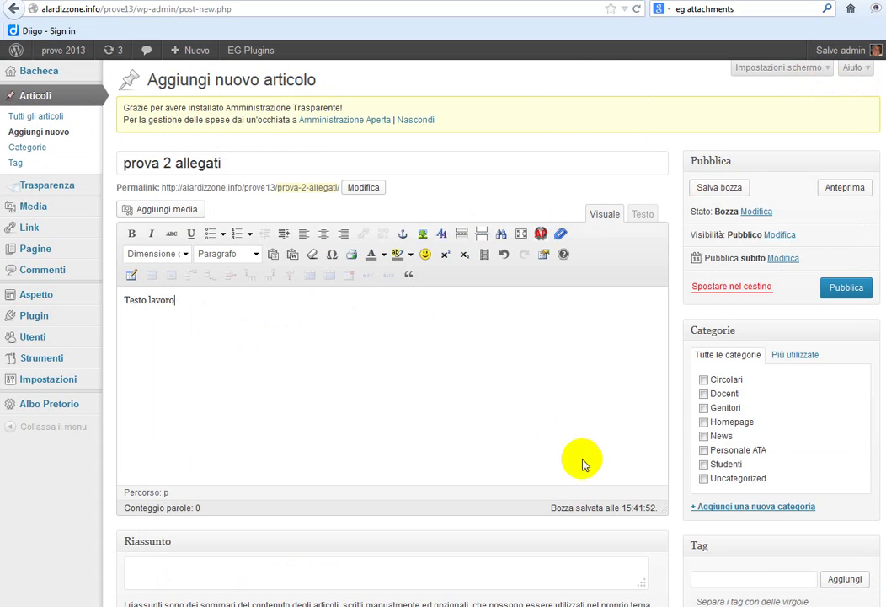
left_click(847, 289)
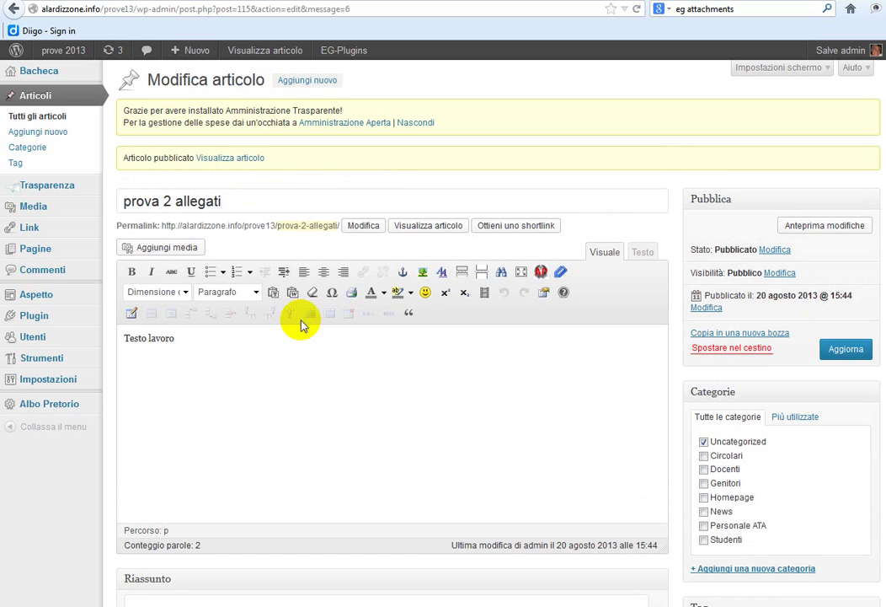
left_click(422, 230)
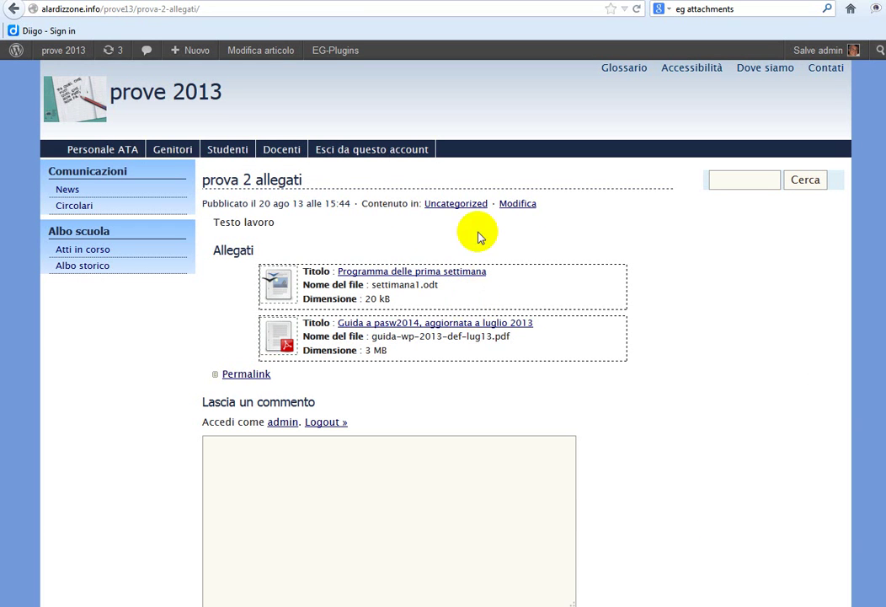
- Reopen the article for editing and set up an EG-Attachments shortcode below the text with only the Titolo, Nome del file and Dimensione fields
left_click(510, 207)
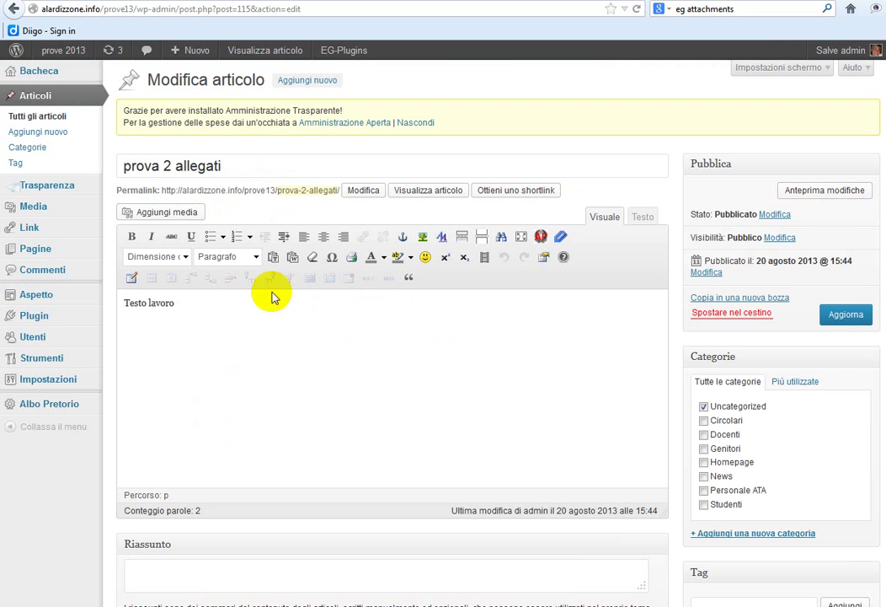
left_click(175, 303)
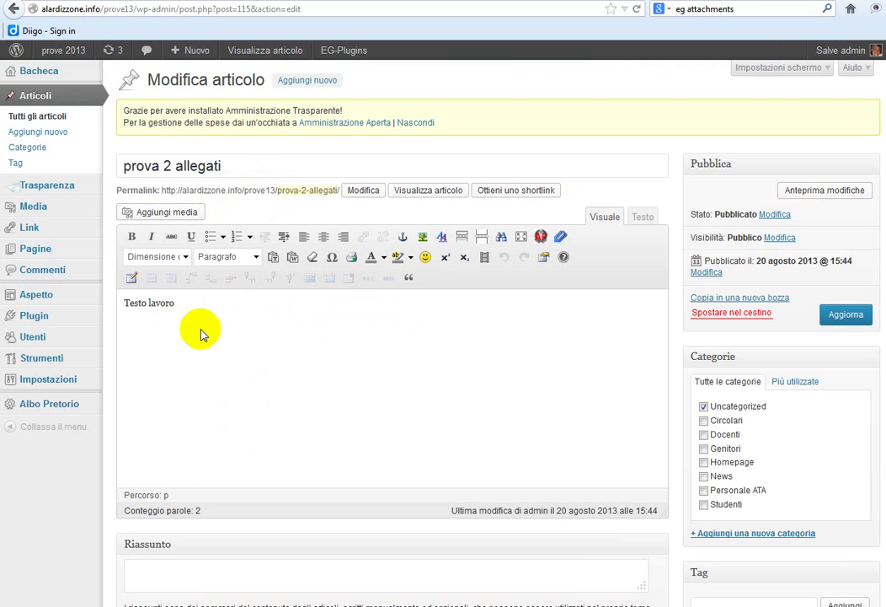
key("Return")
left_click(560, 237)
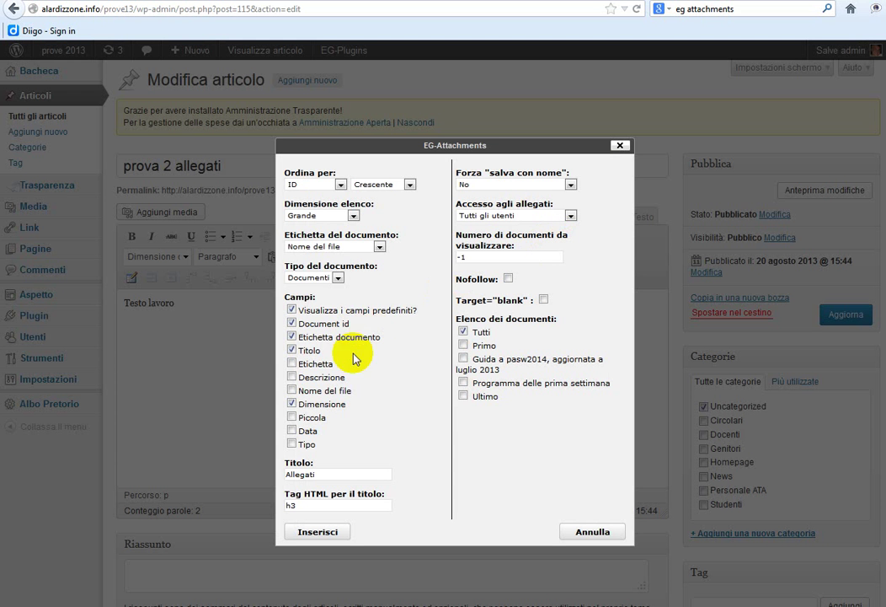
left_click(291, 310)
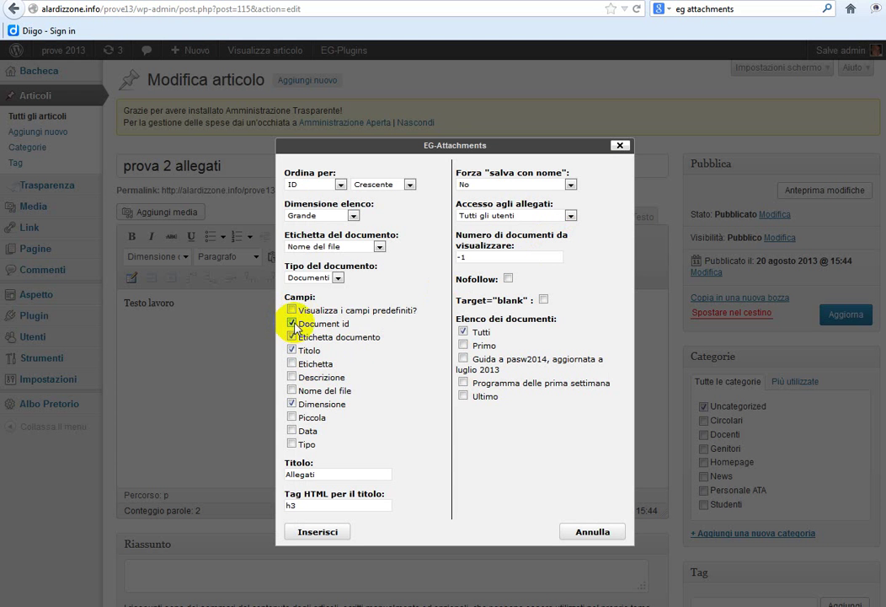
left_click(292, 324)
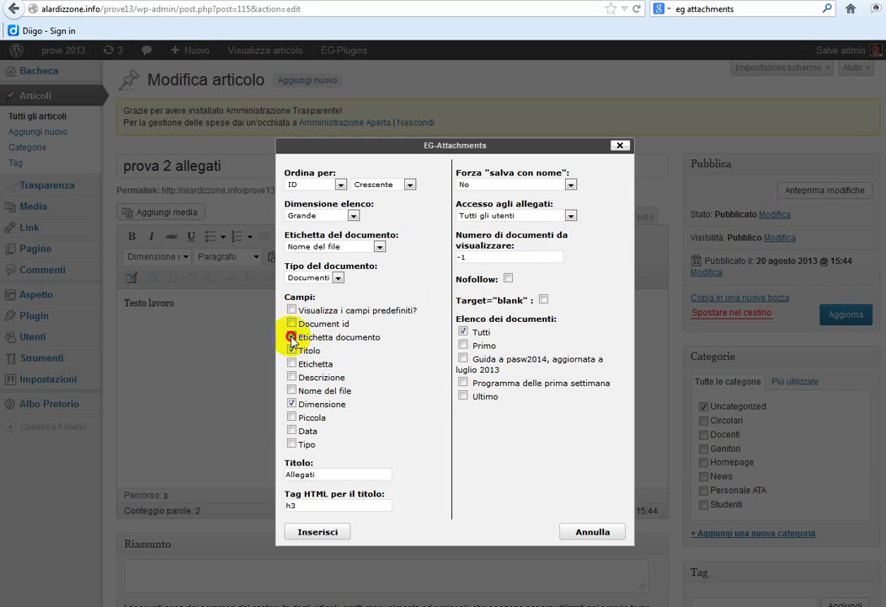
left_click(291, 337)
left_click(292, 390)
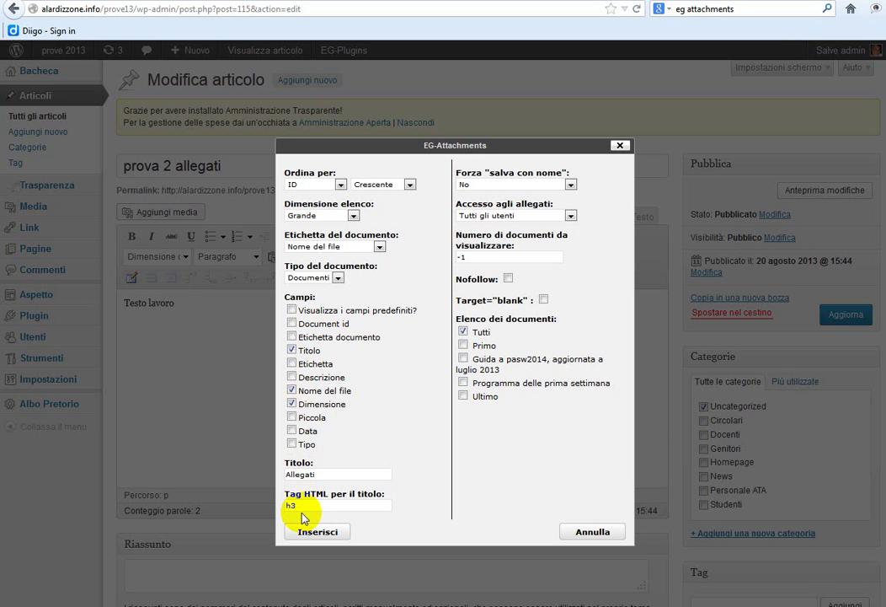
- Limit the shortcode's document list to "Guida a pasw2014, aggiornata a luglio 2013" instead of Tutti and insert it into the article
left_click(464, 332)
left_click(463, 358)
left_click(318, 531)
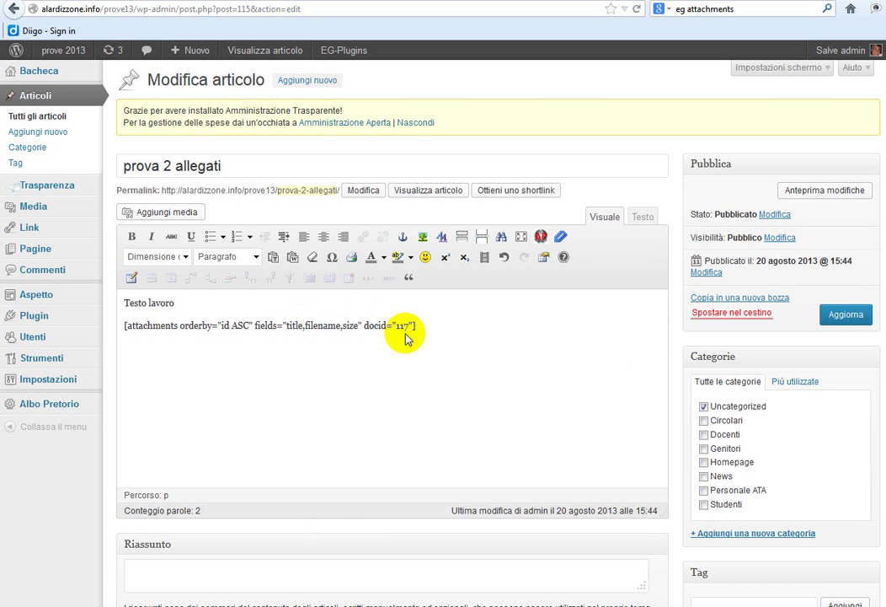
- Update the published article with the inserted shortcode and view it on the site
left_click(847, 326)
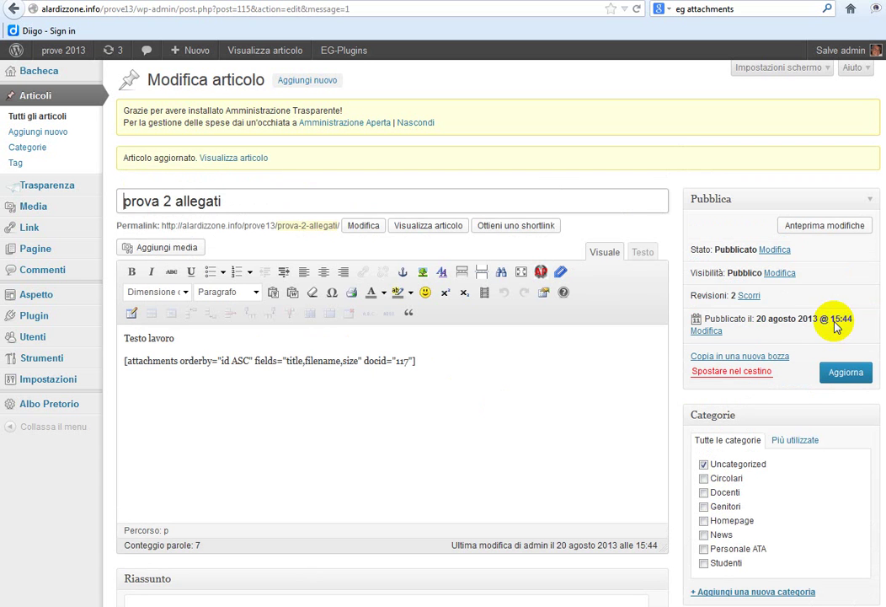
left_click(453, 229)
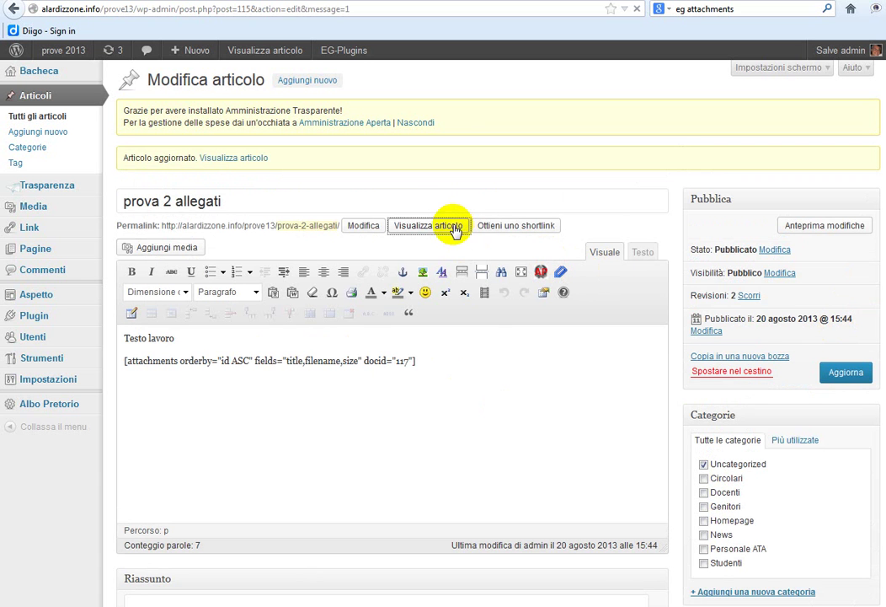